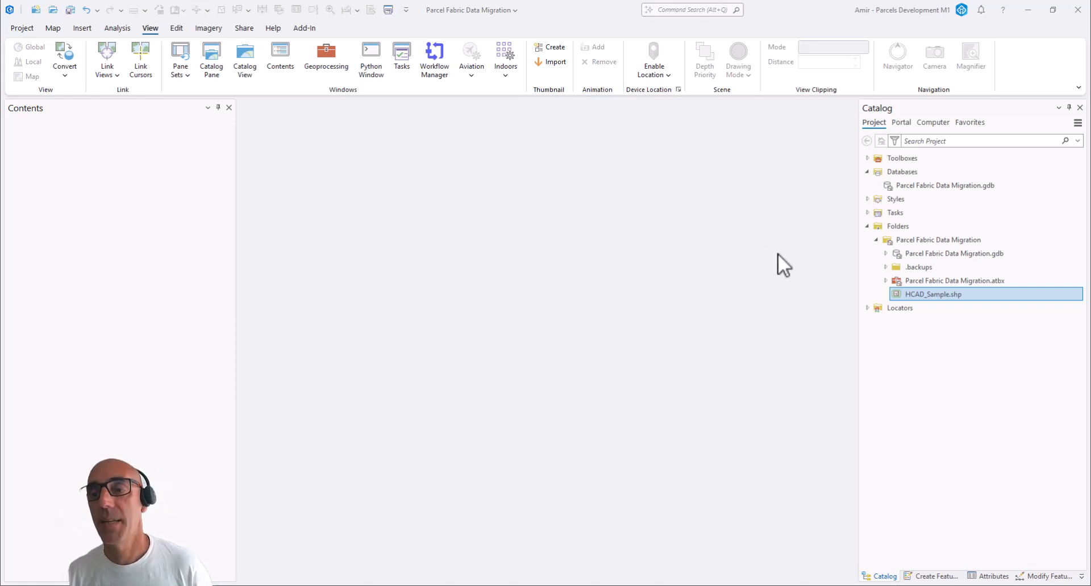
Create a new file geodatabase named Staging in the Parcel Fabric Data Migration project folder
right_click(898, 174)
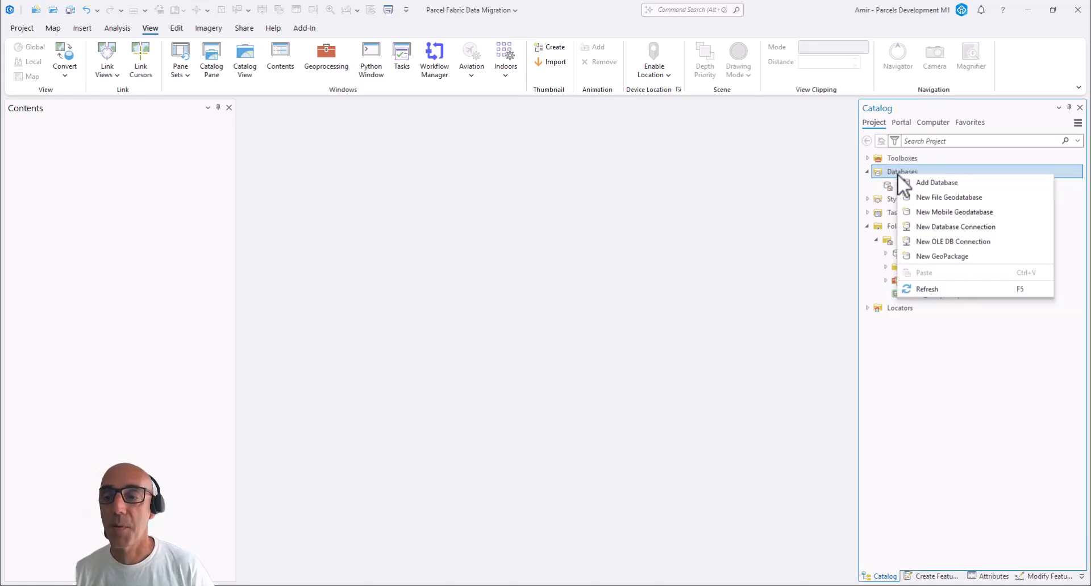
left_click(929, 197)
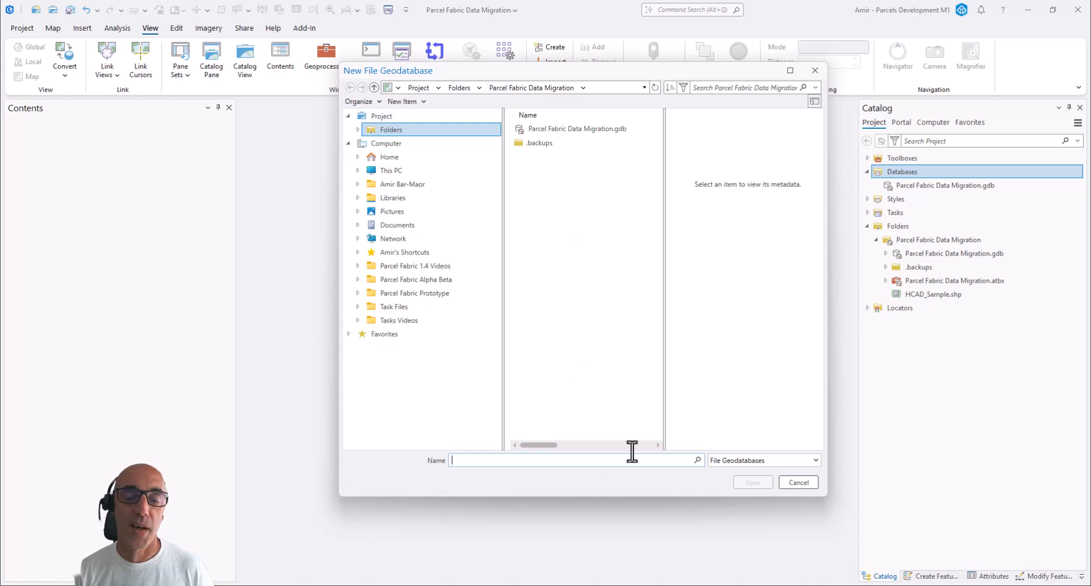
type("Staging")
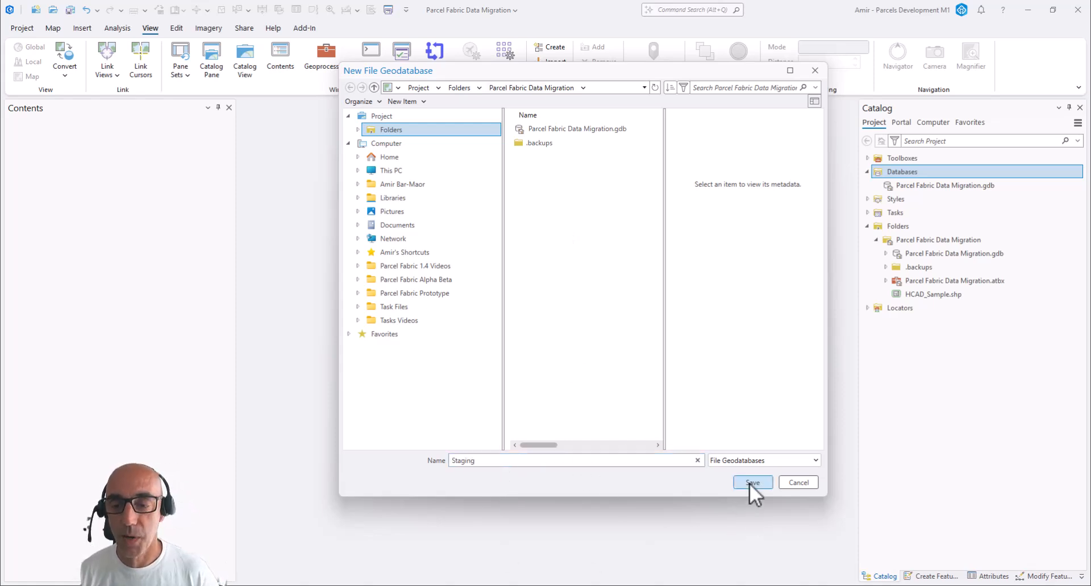
left_click(752, 482)
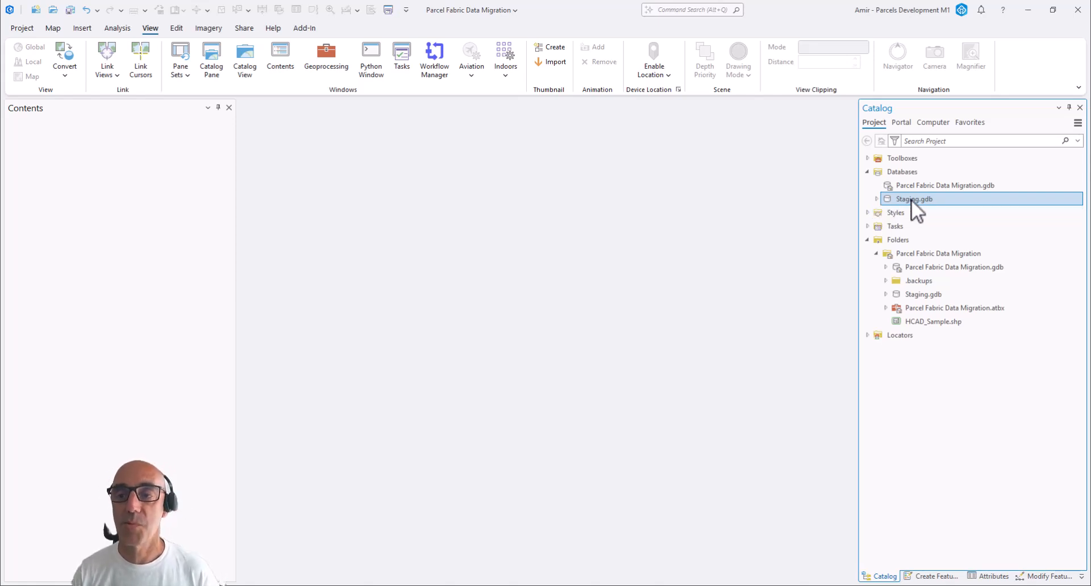
Start creating a feature dataset in Staging.gdb and name it LandRecords
mouse_move(911, 200)
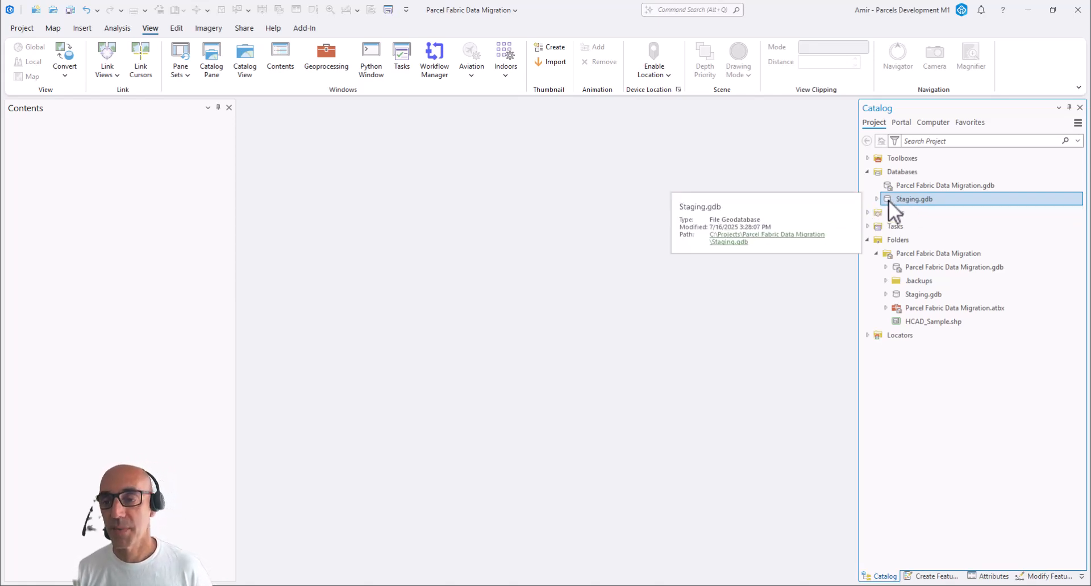
right_click(891, 200)
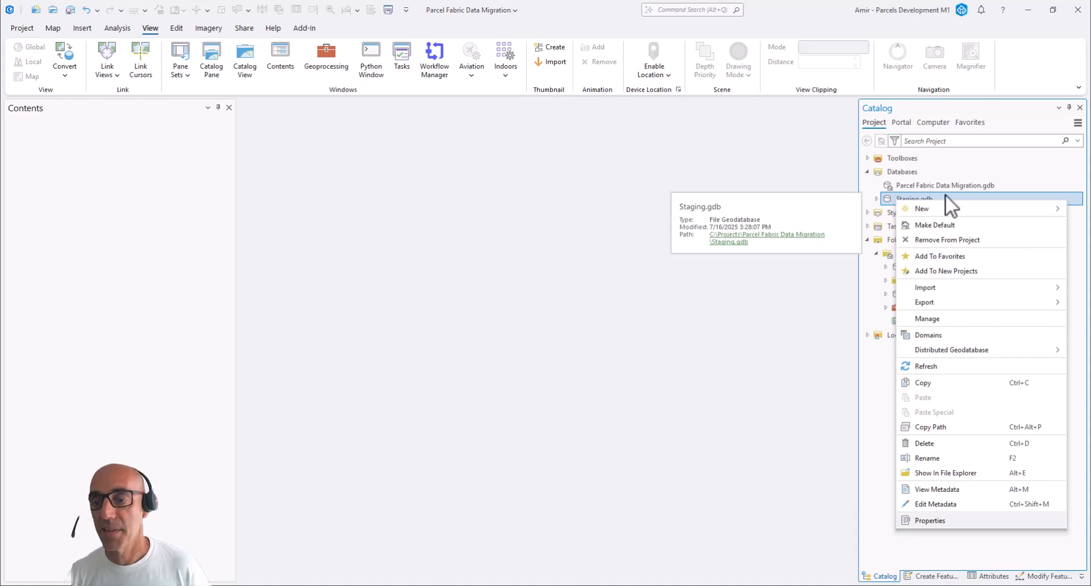
mouse_move(939, 207)
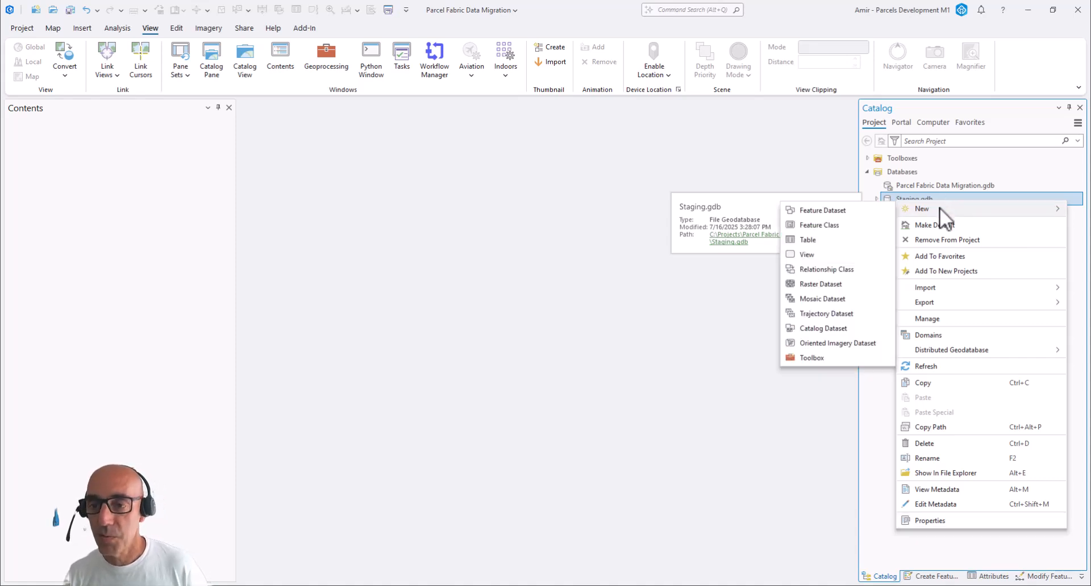
left_click(837, 209)
left_click(615, 217)
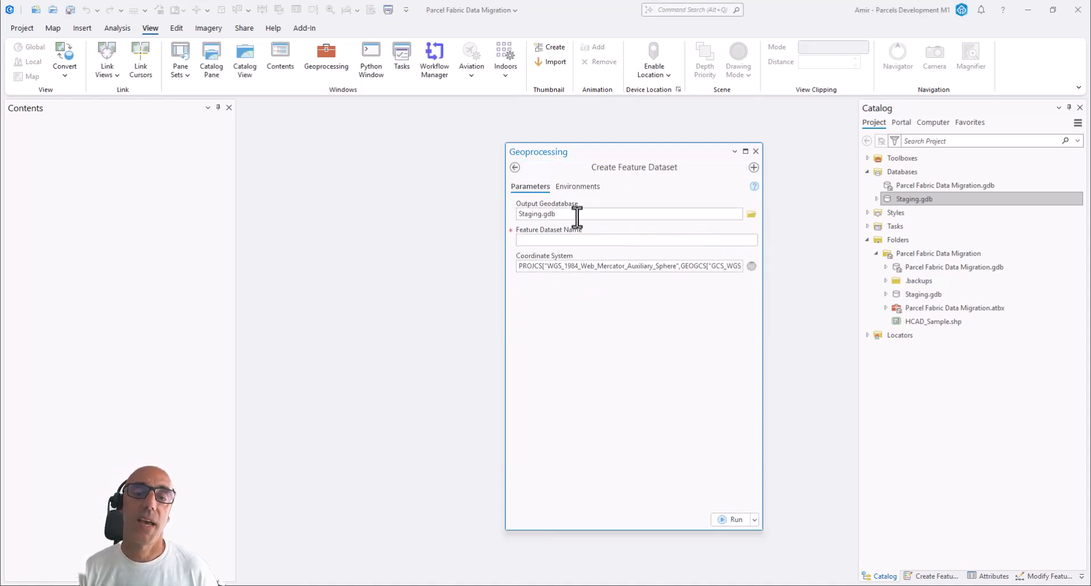
left_click(537, 241)
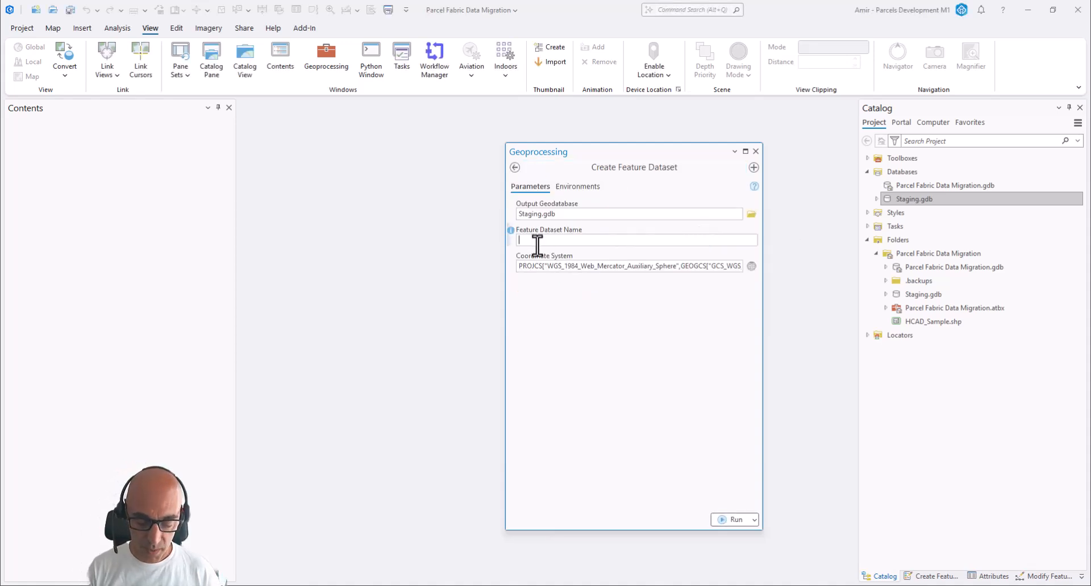
type("LandRecords")
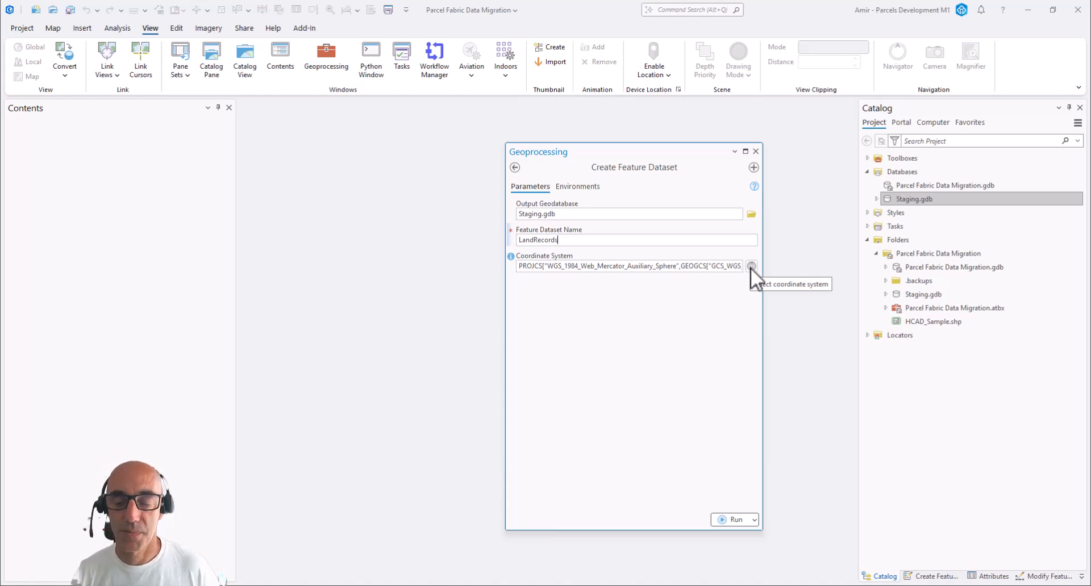
Add the HCAD_Sample.shp shapefile to a new map
right_click(936, 326)
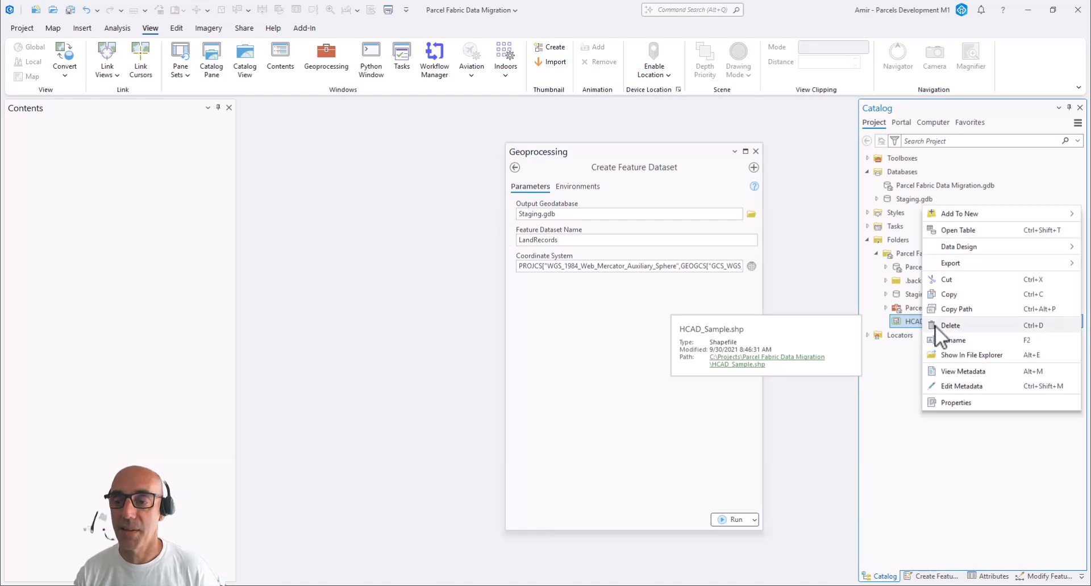
mouse_move(973, 211)
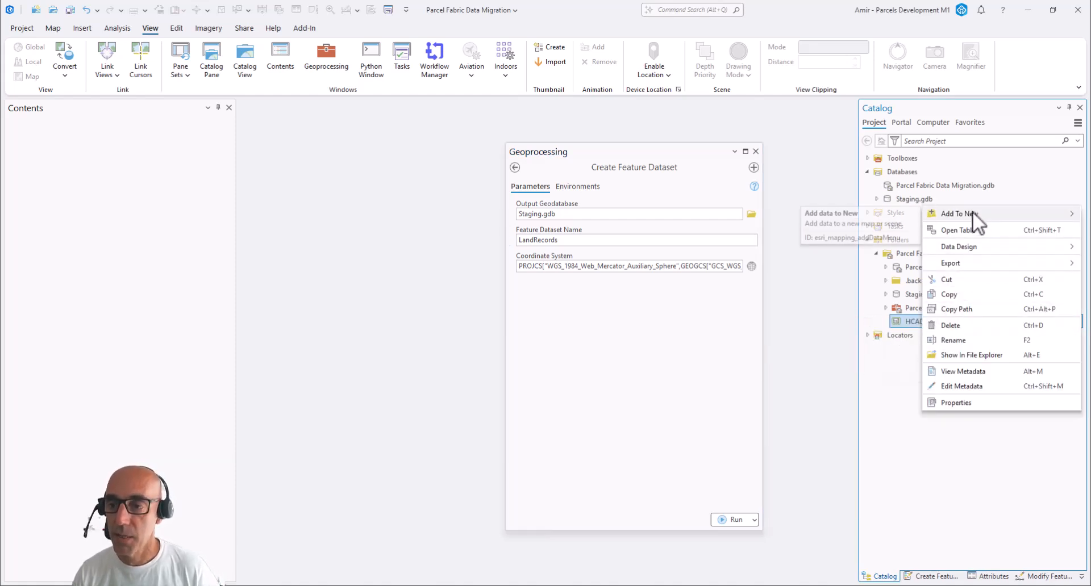
left_click(870, 216)
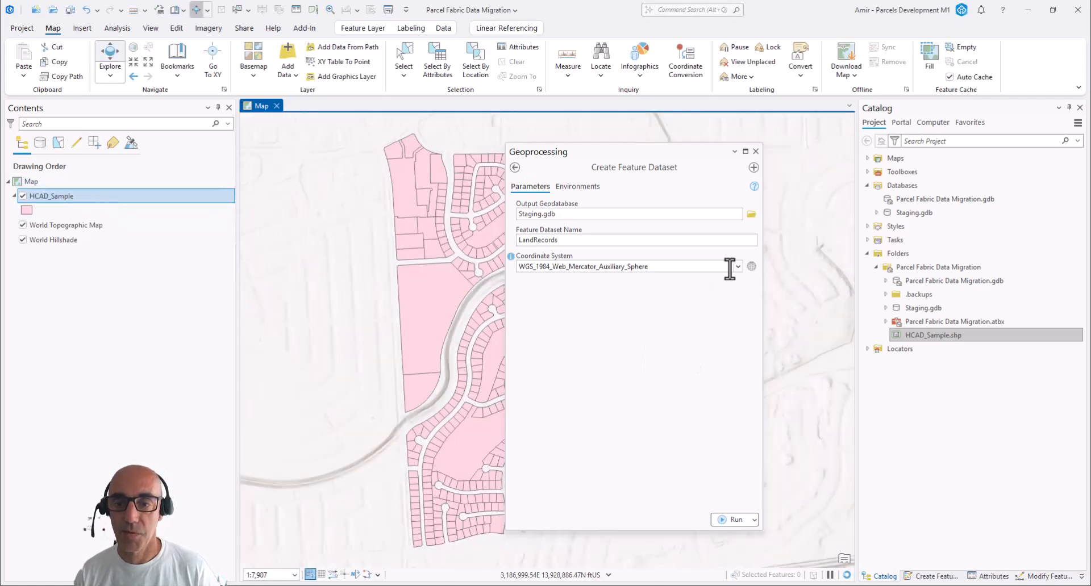
Set the feature dataset's coordinate system to NAD_1983_StatePlane_Texas_South_Central_FIPS_4204_Feet and create the dataset
left_click(738, 266)
left_click(583, 291)
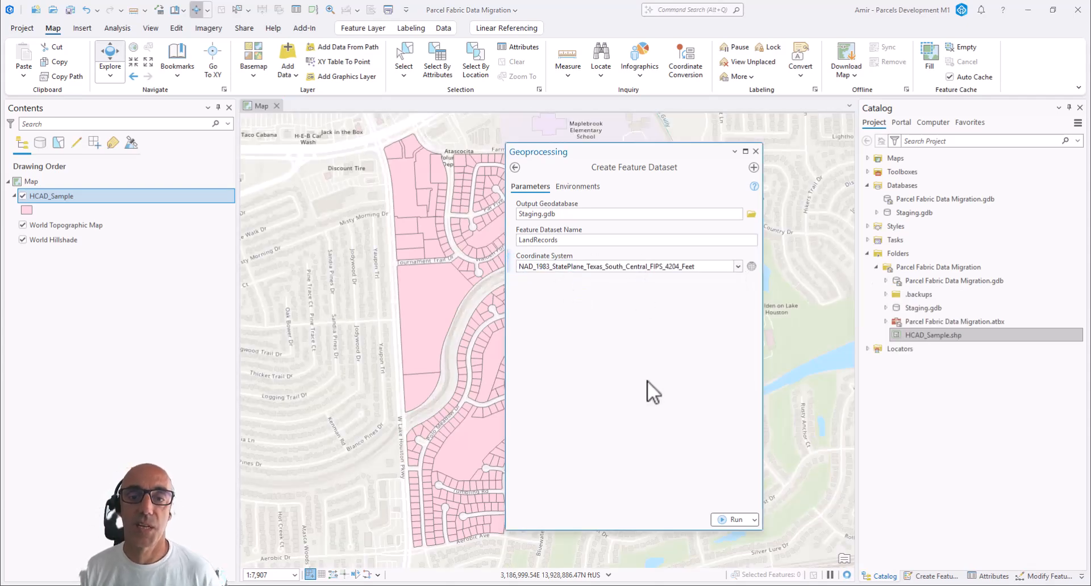
left_click(725, 520)
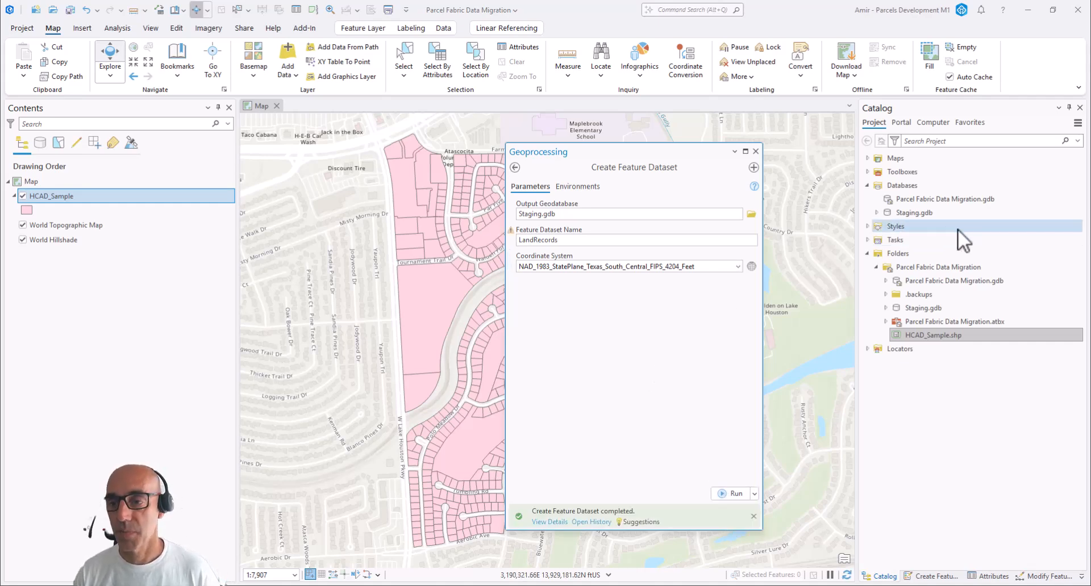
Create a parcel fabric named ParcelFabric inside the LandRecords feature dataset of Staging.gdb
left_click(877, 213)
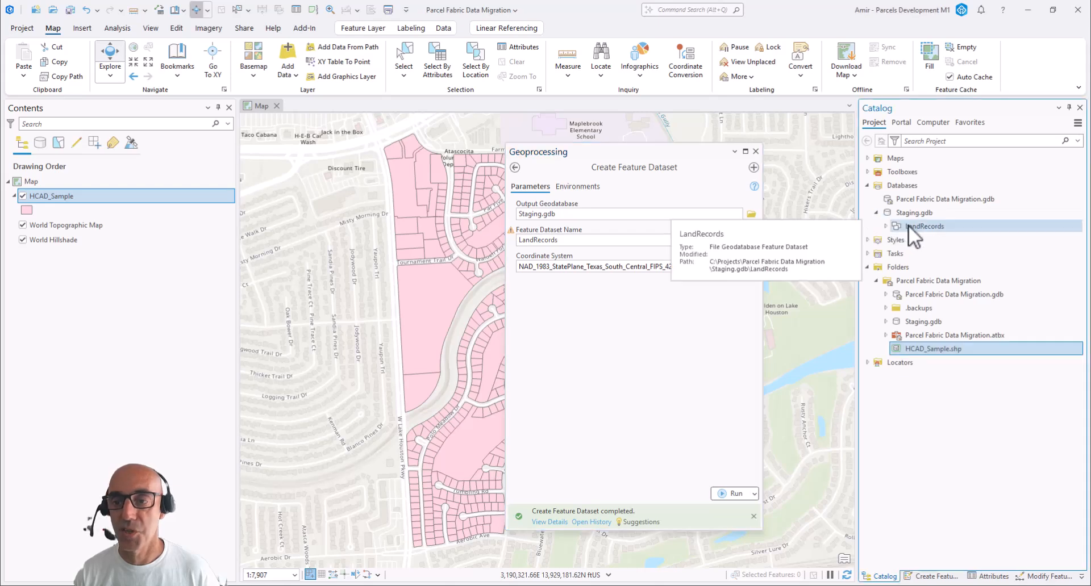
left_click(909, 225)
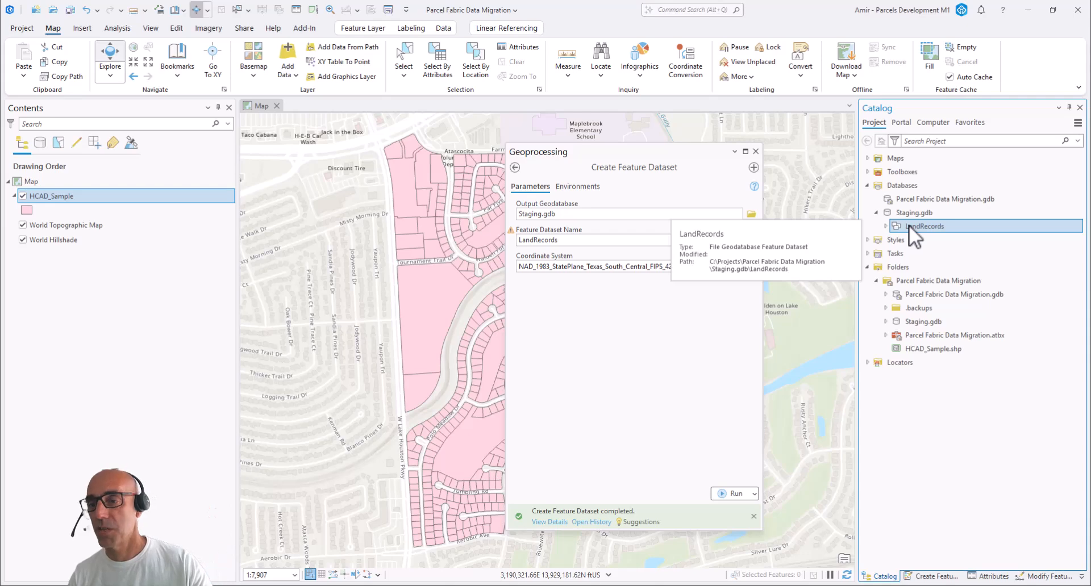
right_click(909, 225)
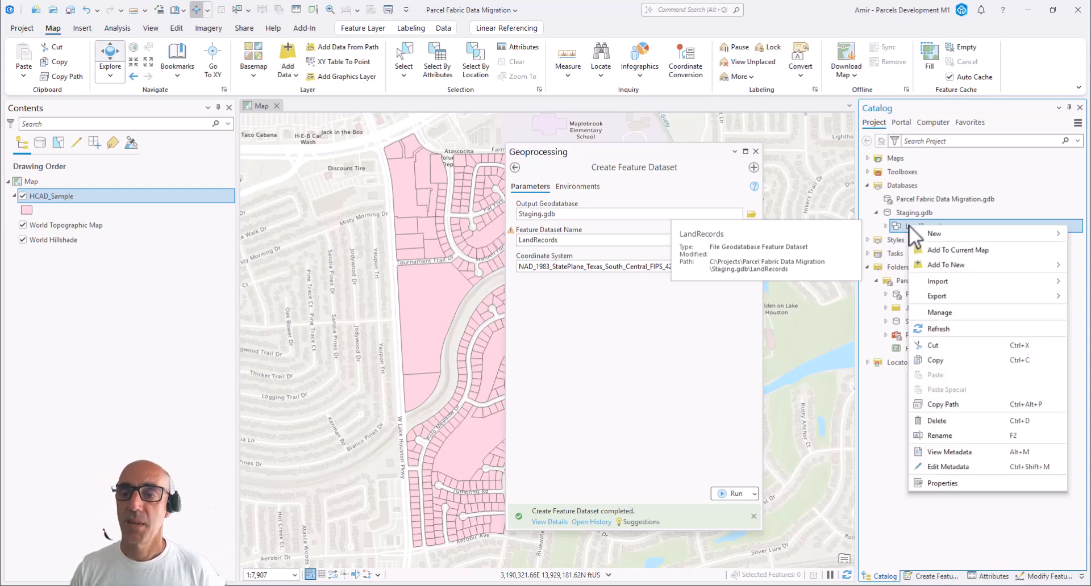
mouse_move(936, 237)
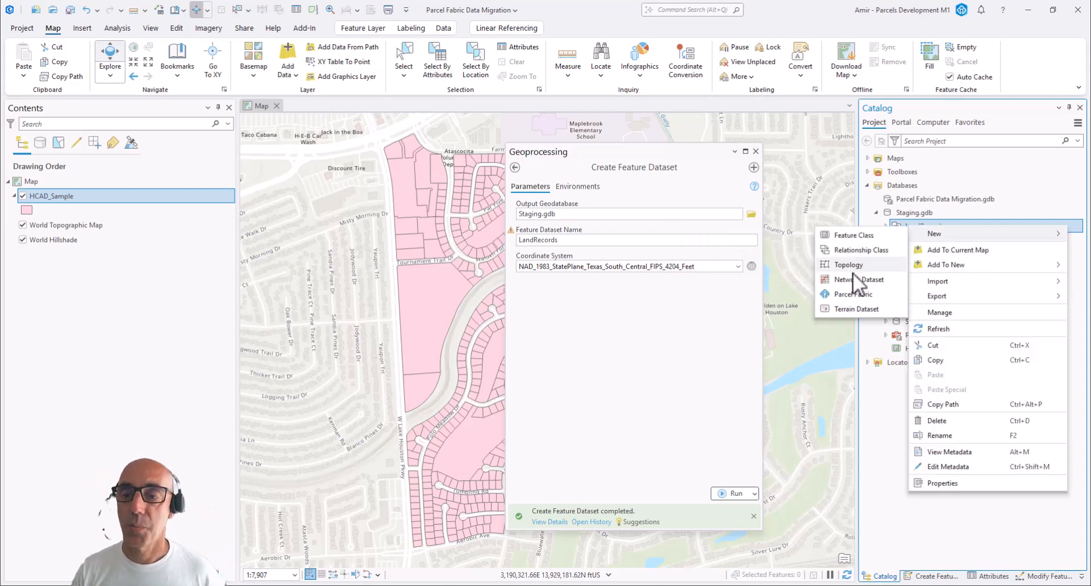
left_click(844, 295)
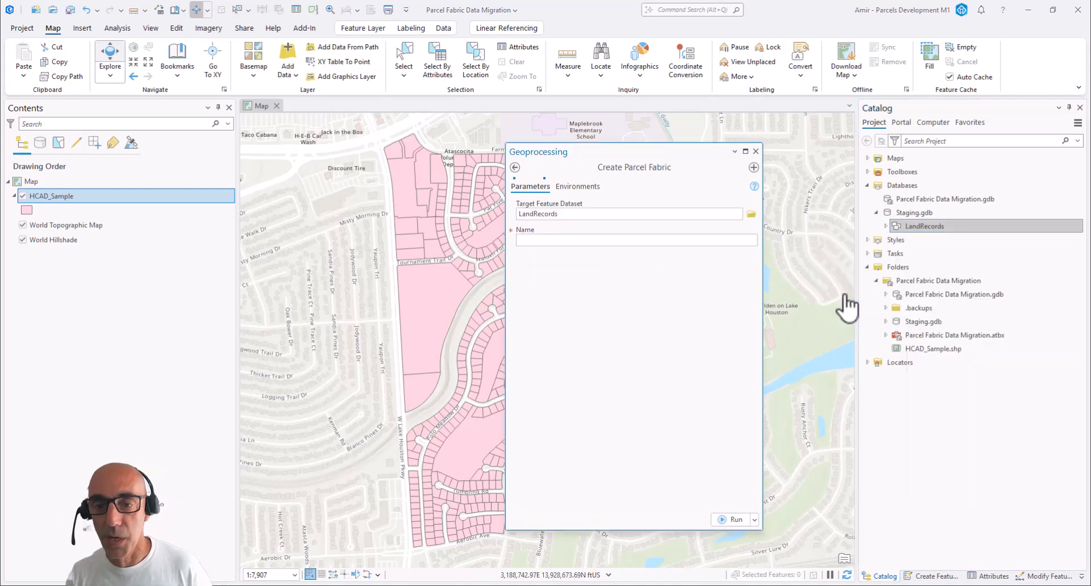
left_click(591, 241)
type("P")
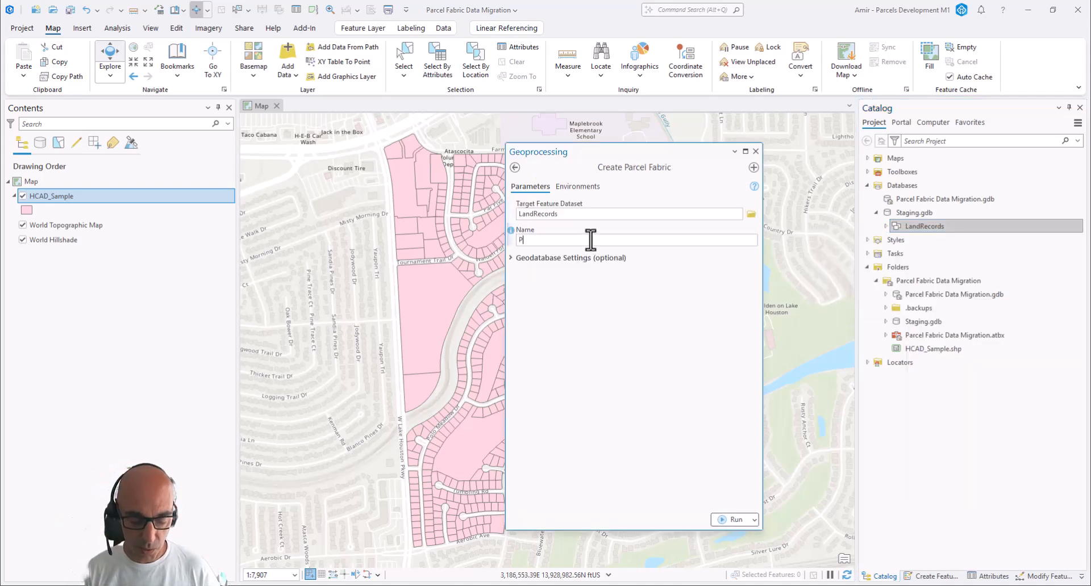
type("arcel")
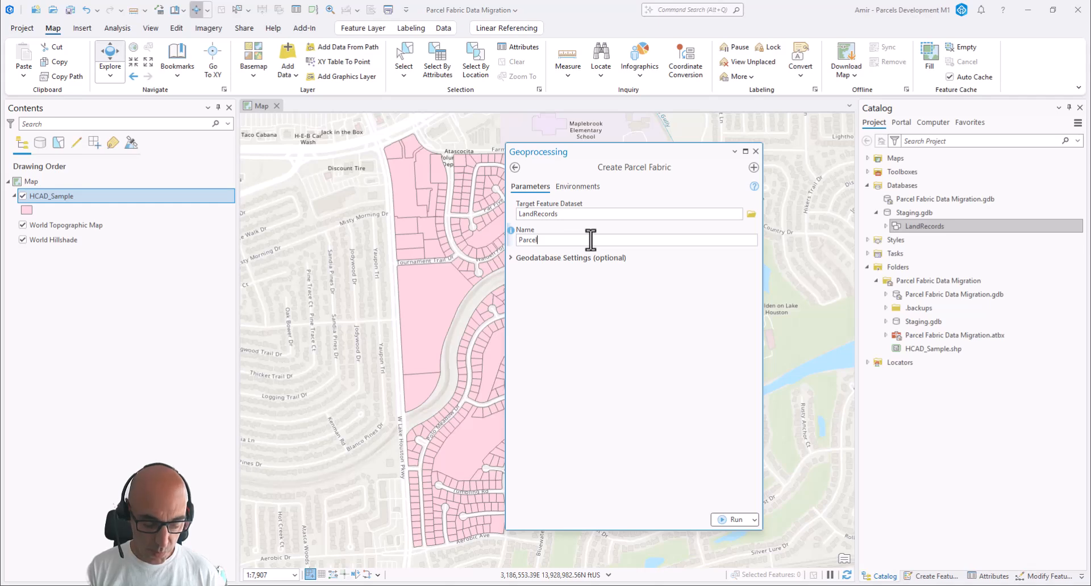
type("Fabric")
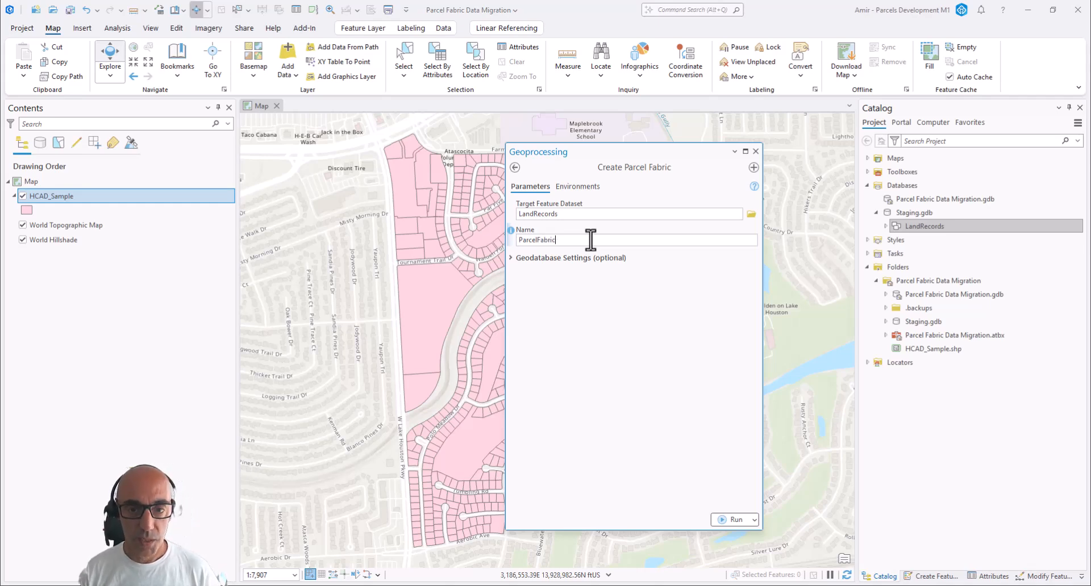
left_click(725, 520)
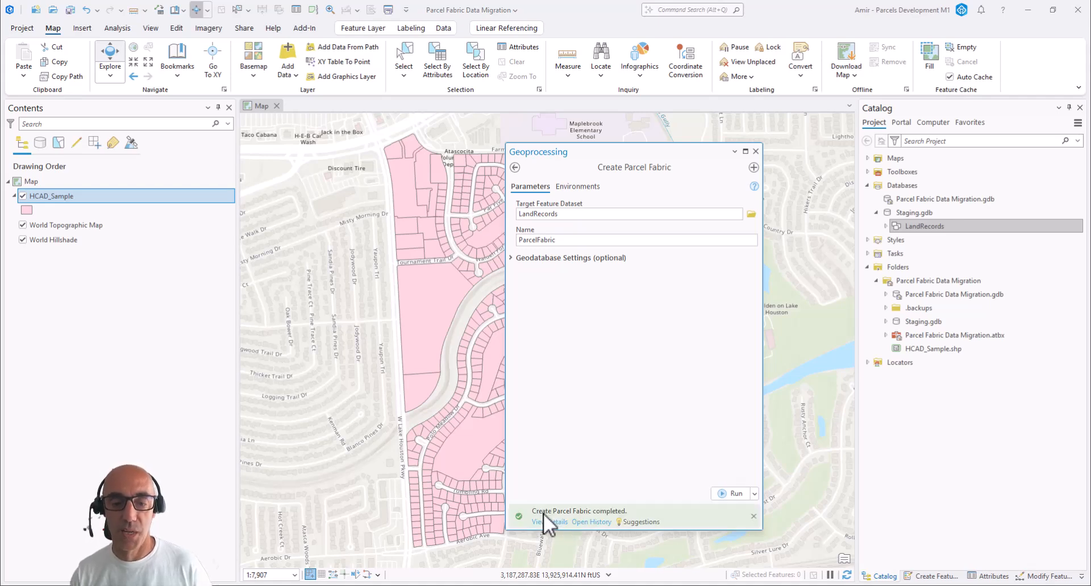
Add a parcel type named Tax to ParcelFabric, not used for administrative boundaries, and close the geoprocessing tool
mouse_move(544, 513)
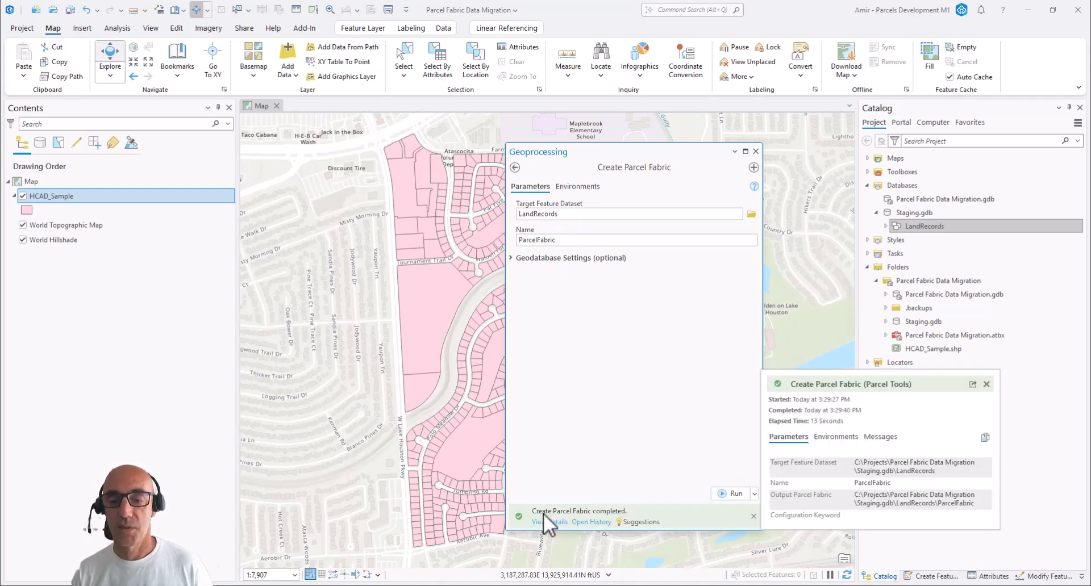
left_click(885, 226)
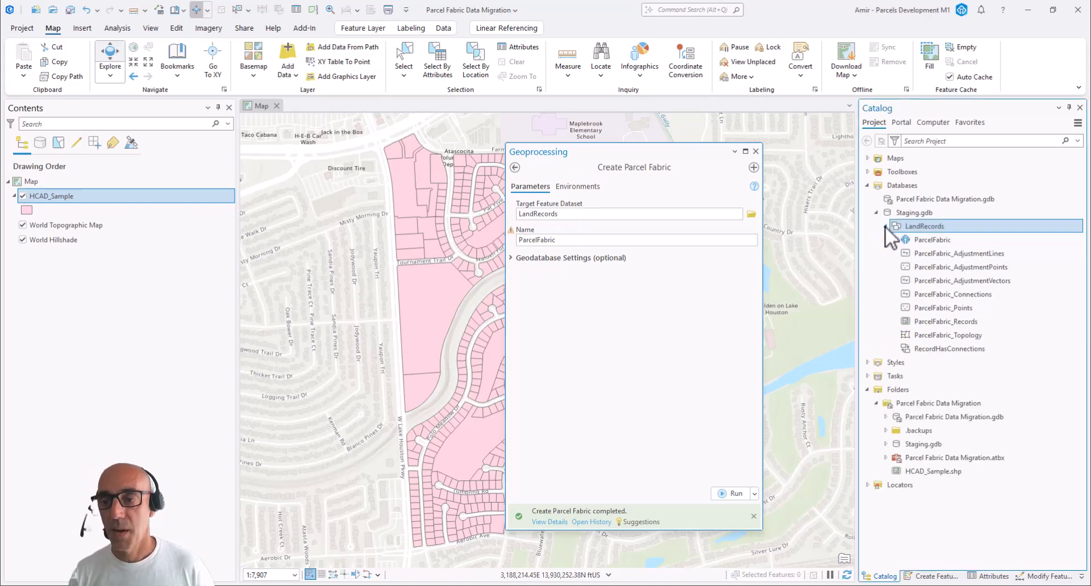
left_click(932, 241)
right_click(932, 241)
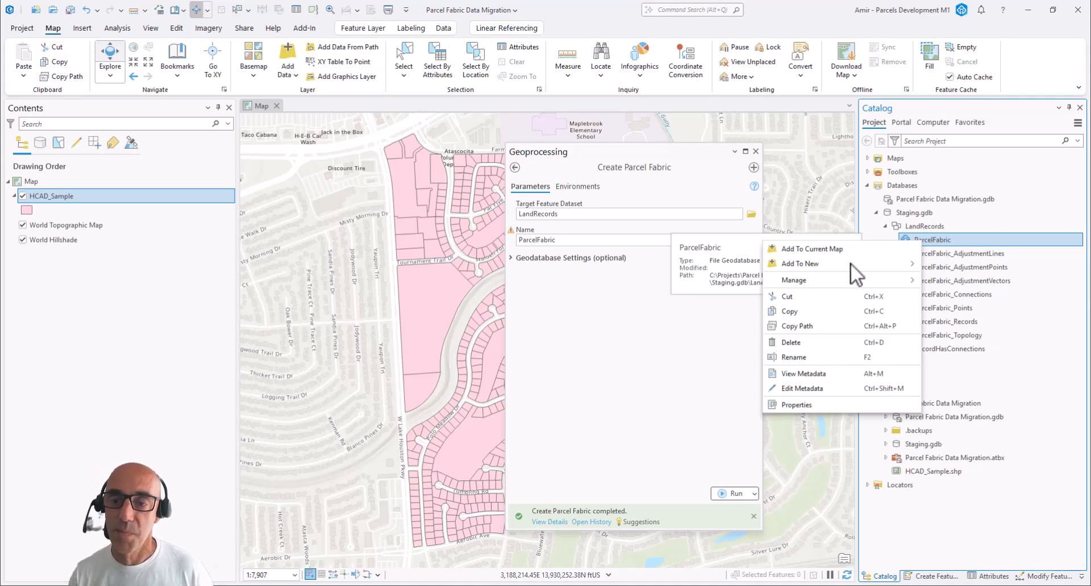
mouse_move(789, 282)
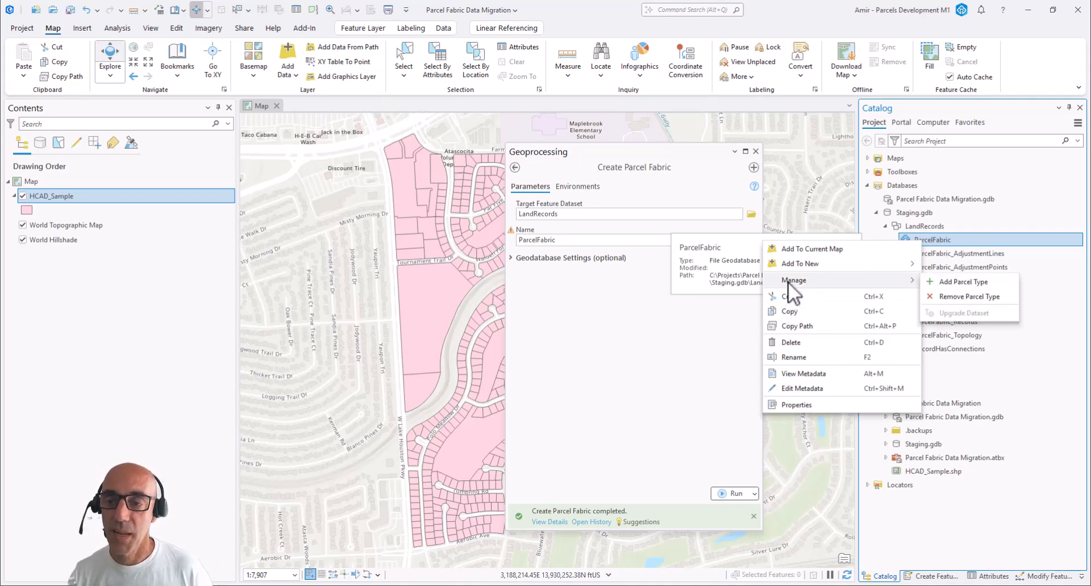
left_click(935, 281)
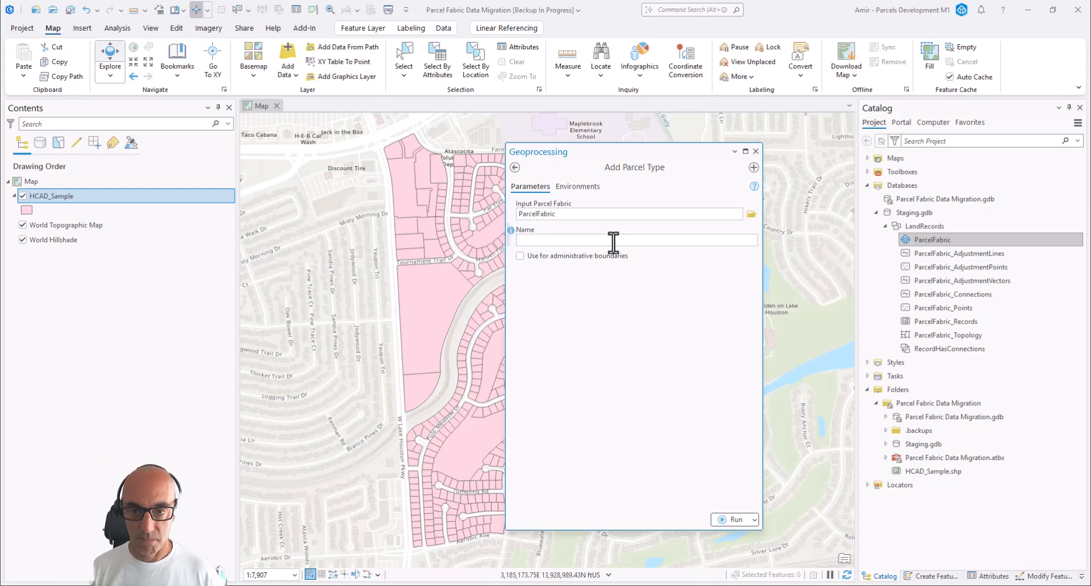
type("Parcel")
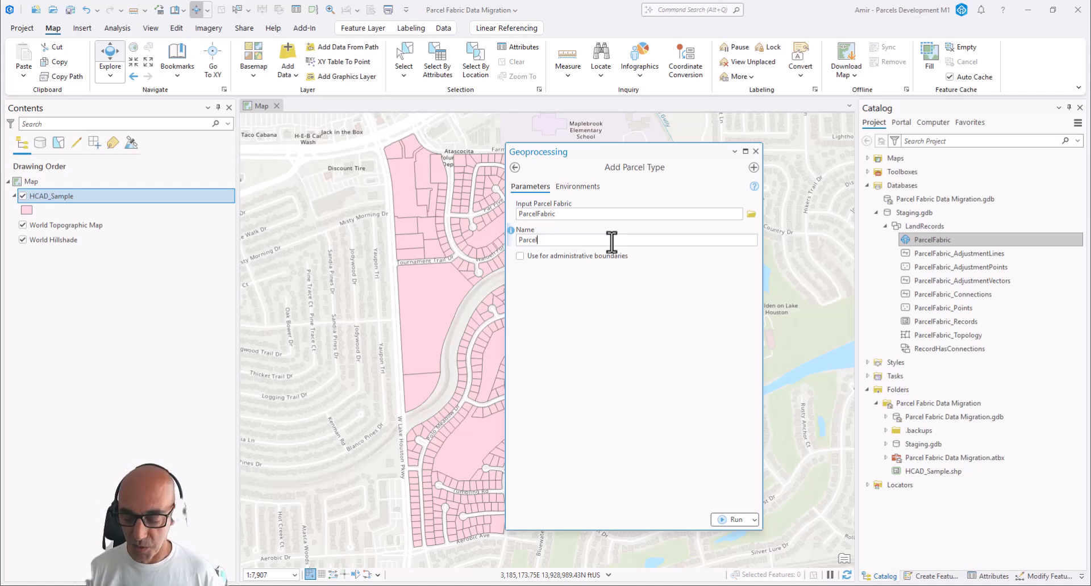
double_click(612, 242)
type("Tax")
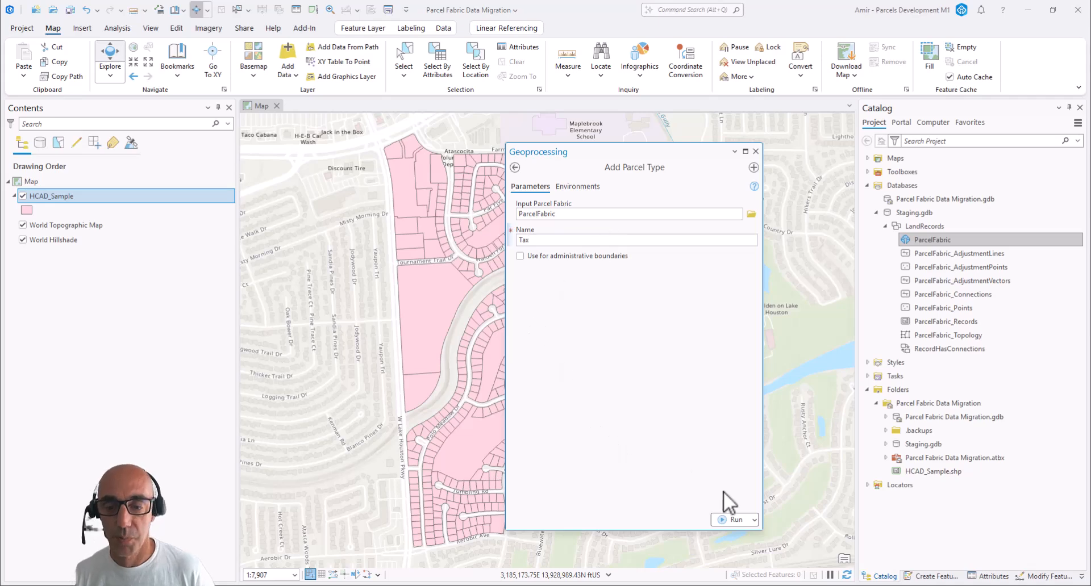
left_click(723, 520)
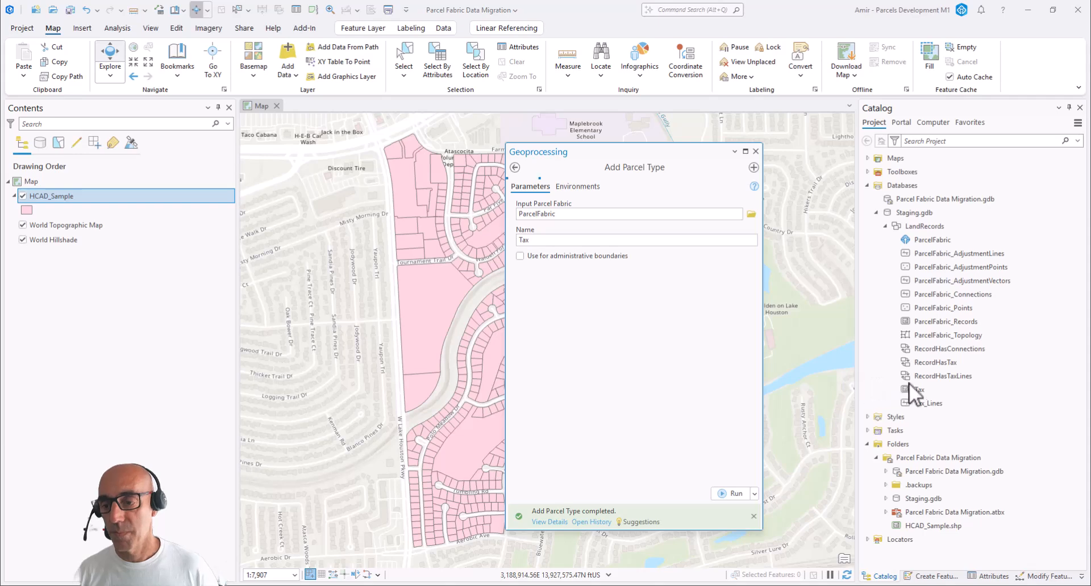
left_click(925, 393)
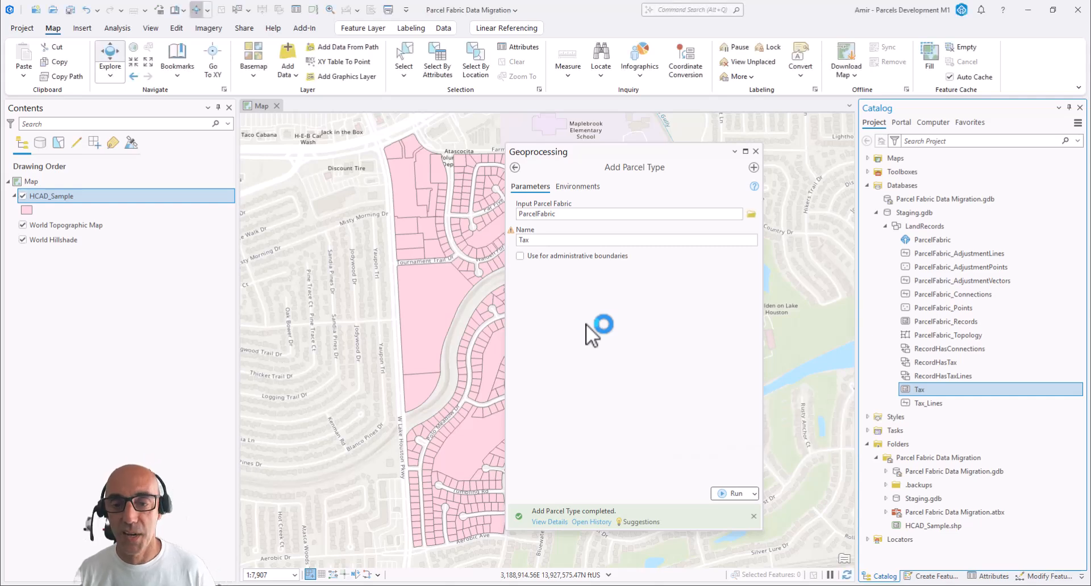
left_click(755, 152)
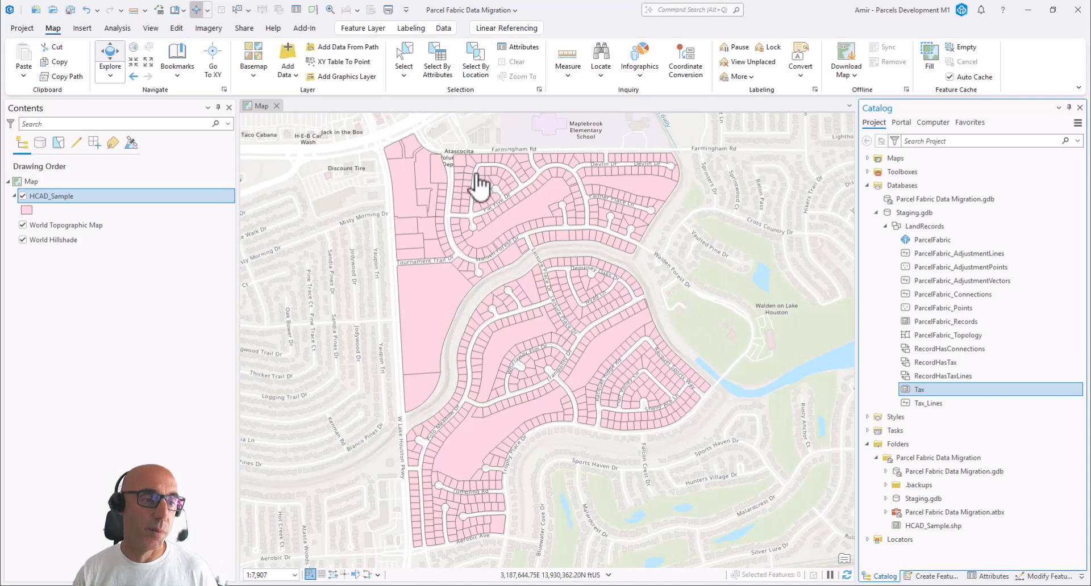
Open the fields design view of the HCAD_Sample layer
right_click(96, 197)
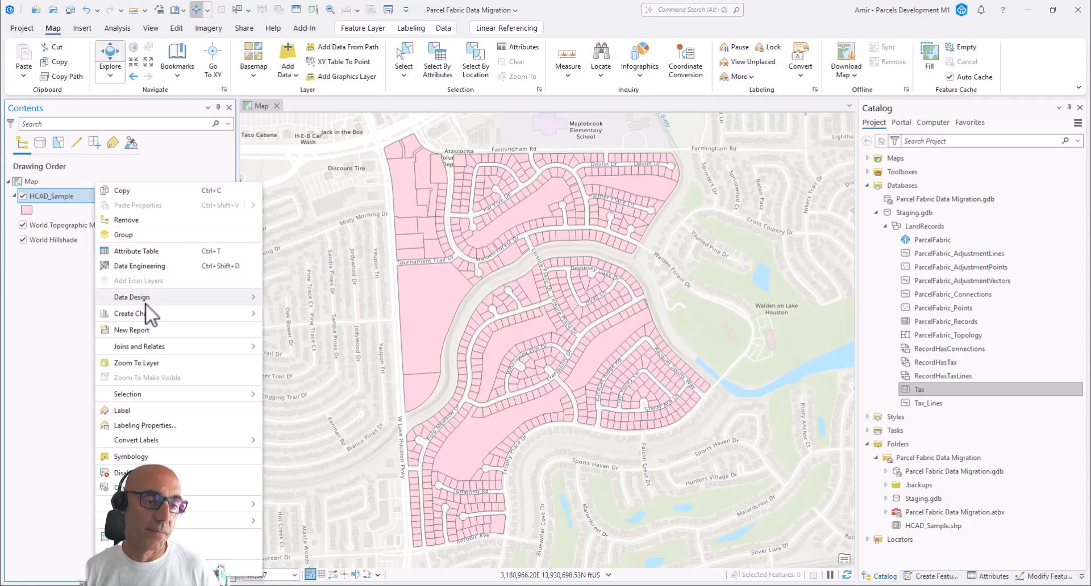
mouse_move(147, 301)
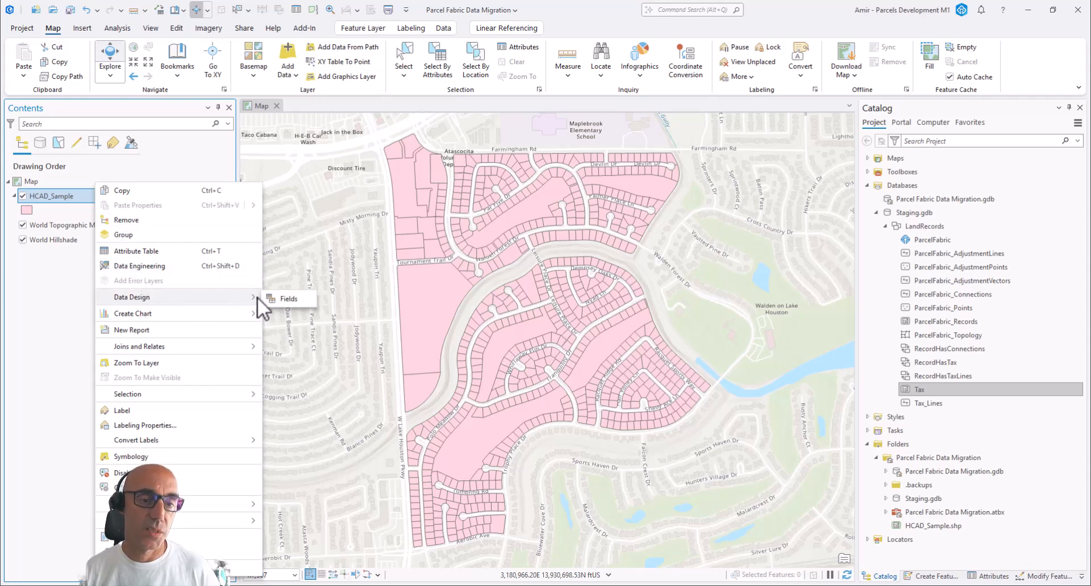
left_click(279, 299)
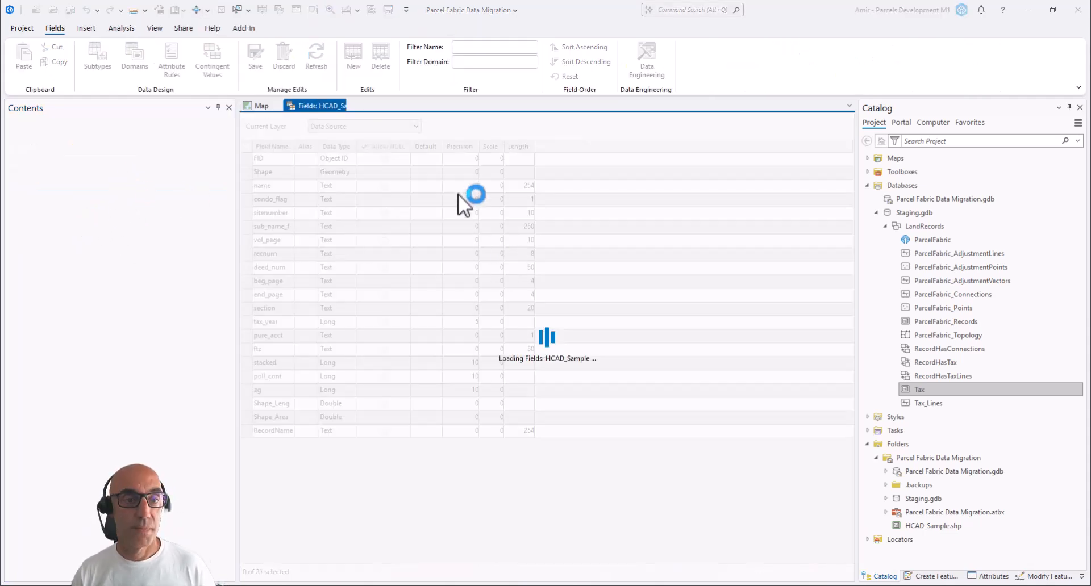
Open the fields design view of the Tax feature class and dock it beside the HCAD_Sample fields view
left_click(957, 336)
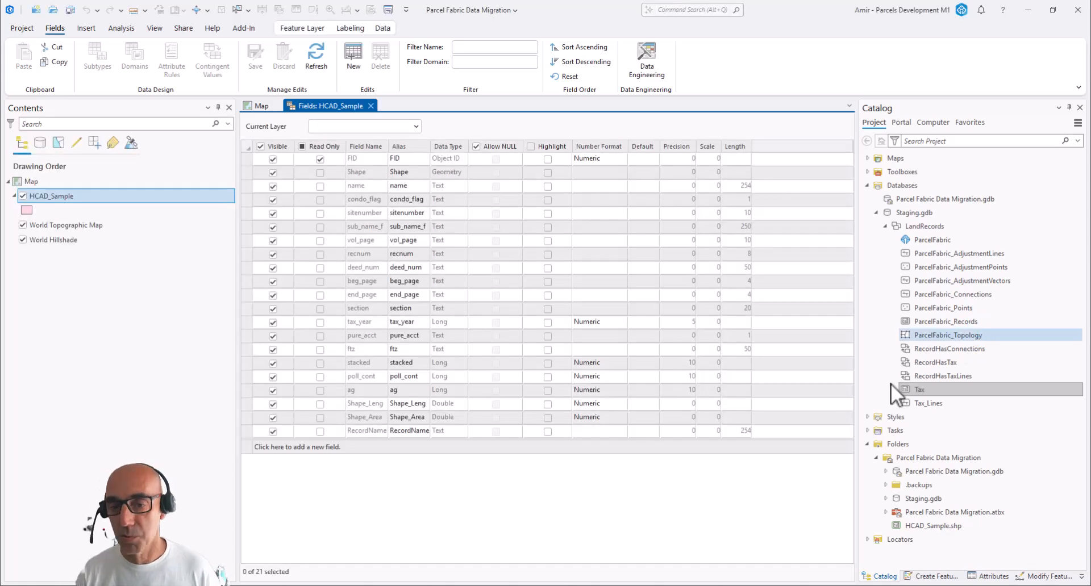
left_click(891, 385)
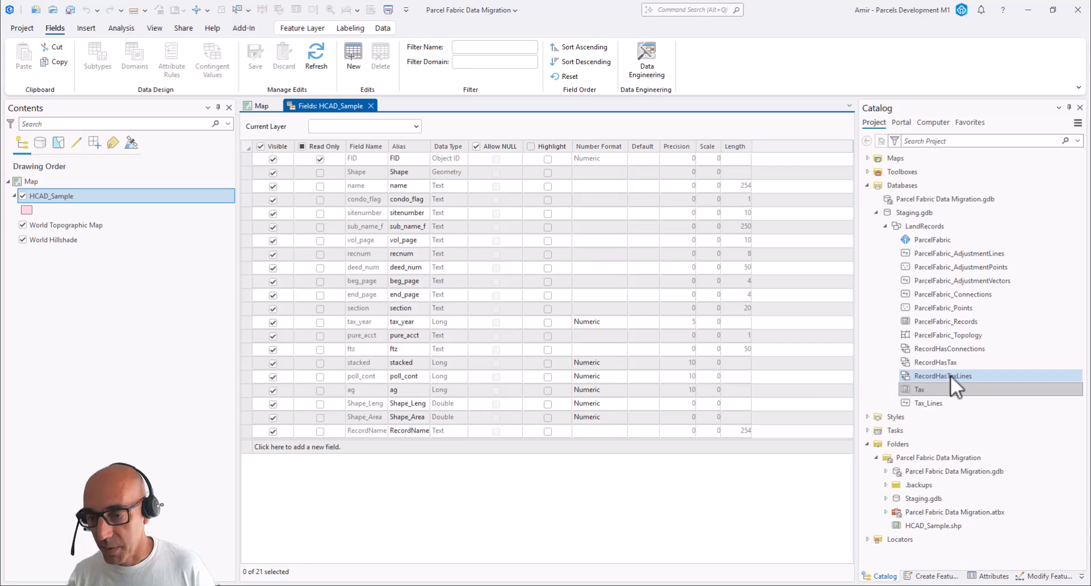
left_click(964, 386)
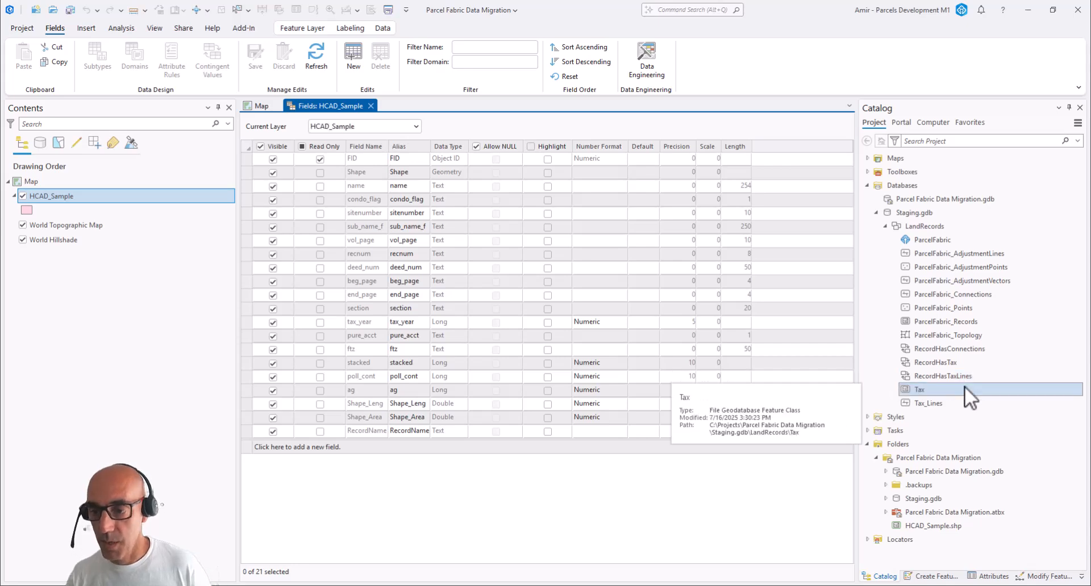
right_click(964, 387)
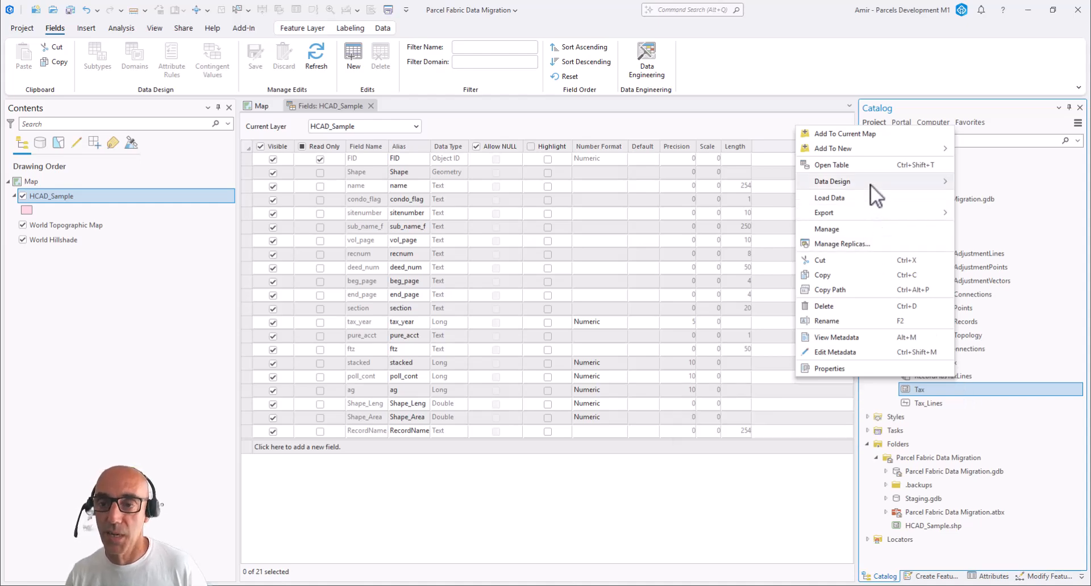
mouse_move(870, 184)
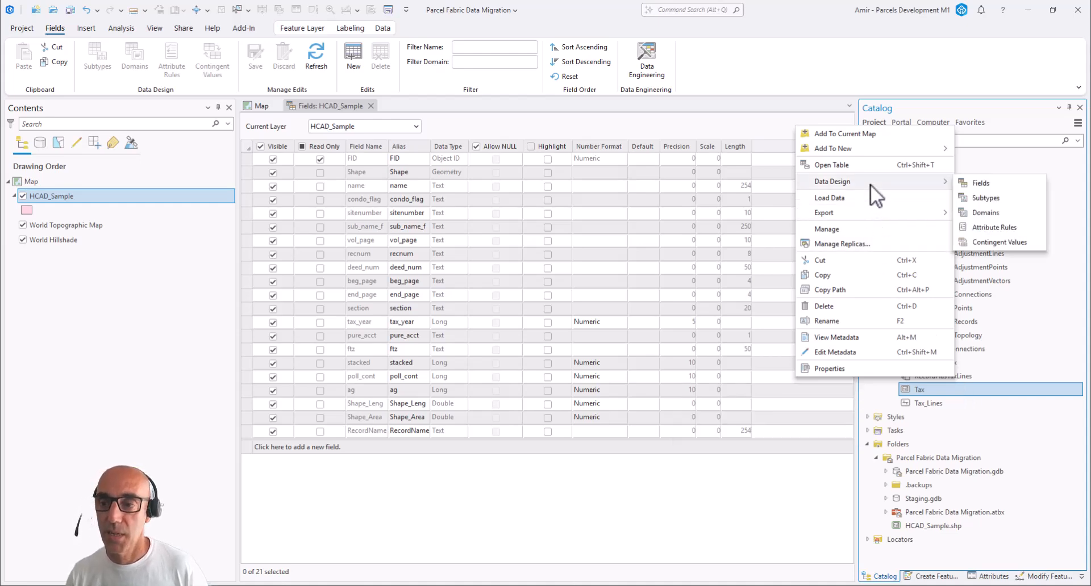
left_click(964, 180)
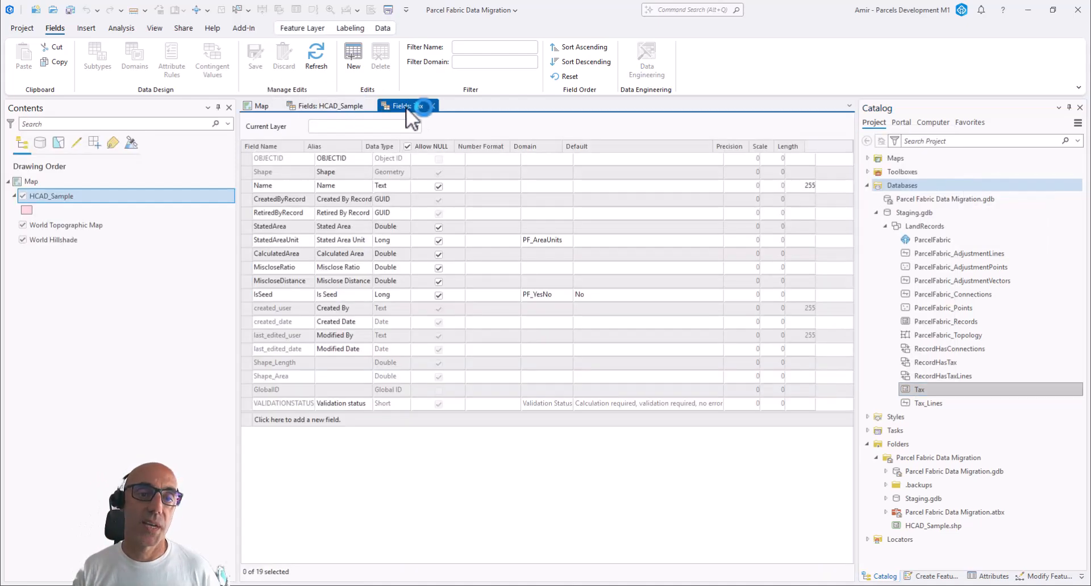
left_click_drag(436, 156, 502, 245)
left_click_drag(524, 285, 569, 344)
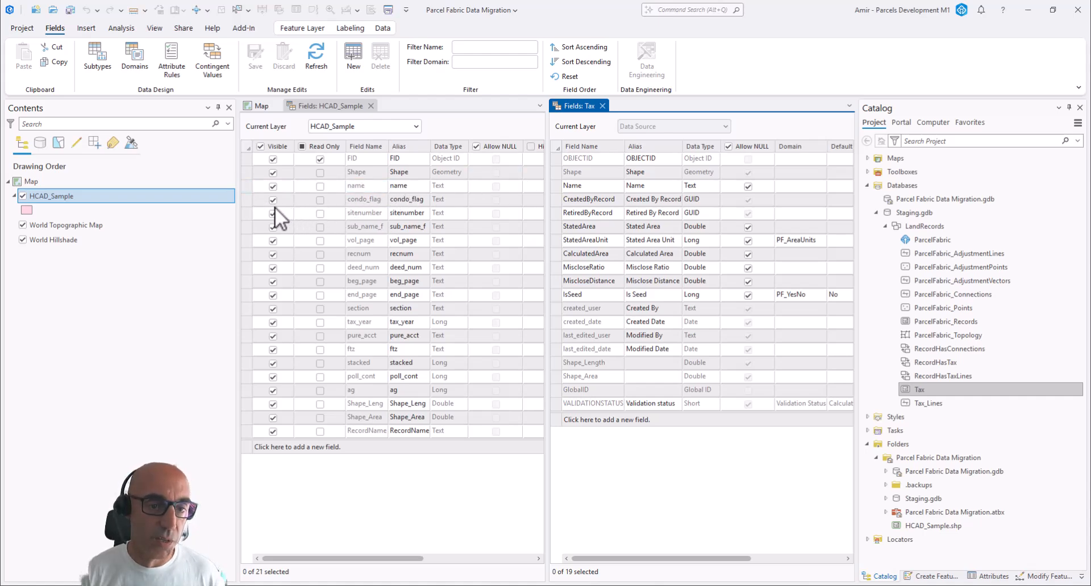
Copy the fields condo_flag through RecordName from HCAD_Sample into the Tax feature class, save the changes and close the fields views
left_click(241, 198)
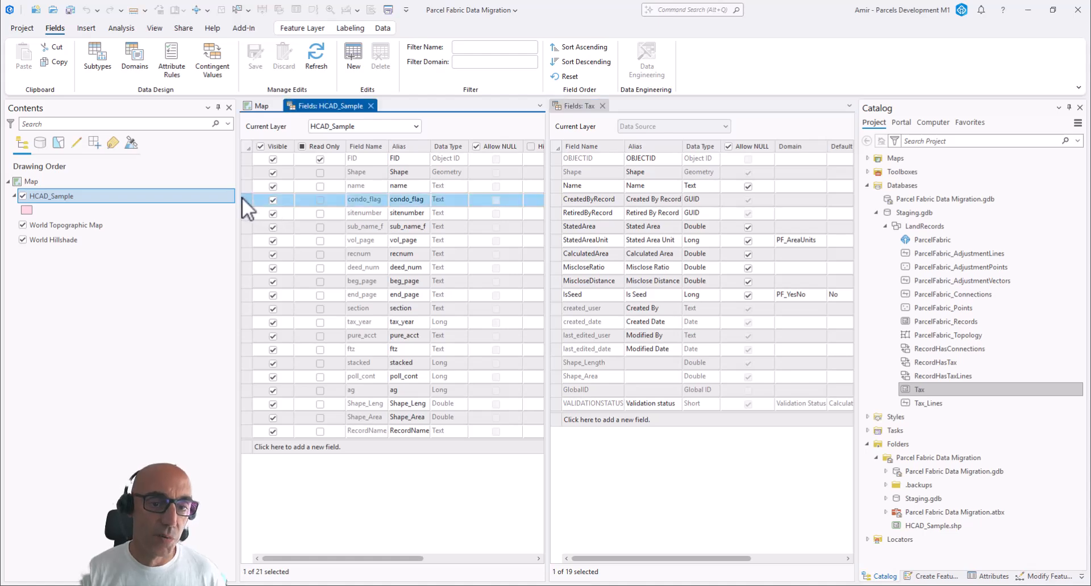
left_click(248, 432, "shift")
right_click(248, 432)
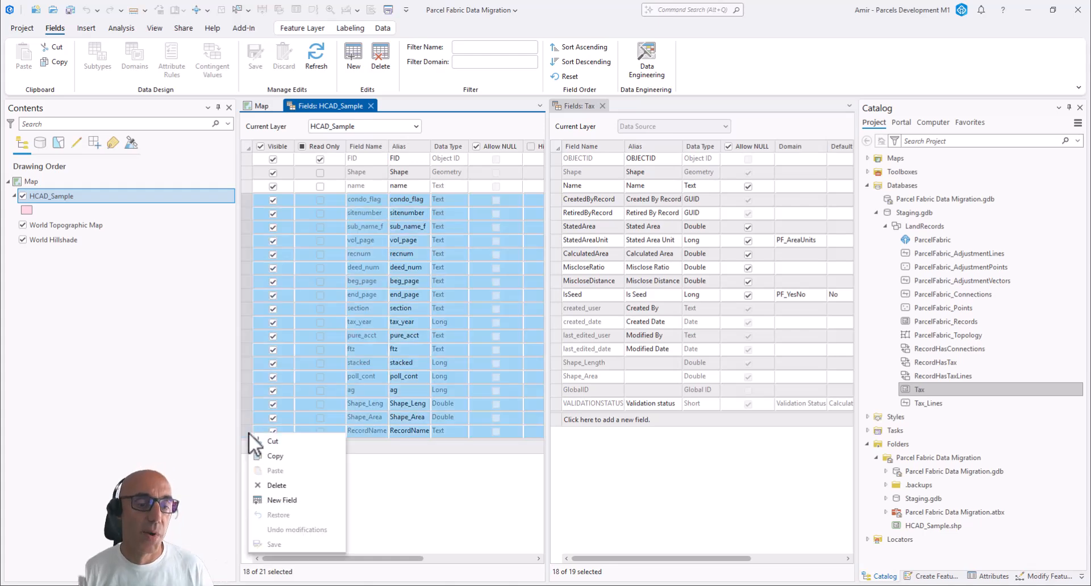
left_click(272, 452)
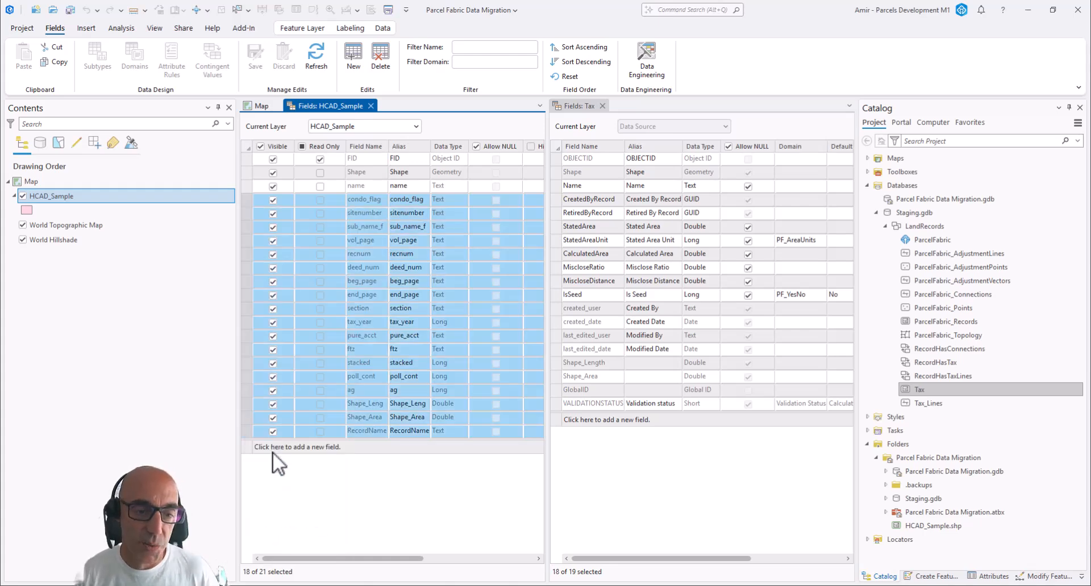
right_click(560, 418)
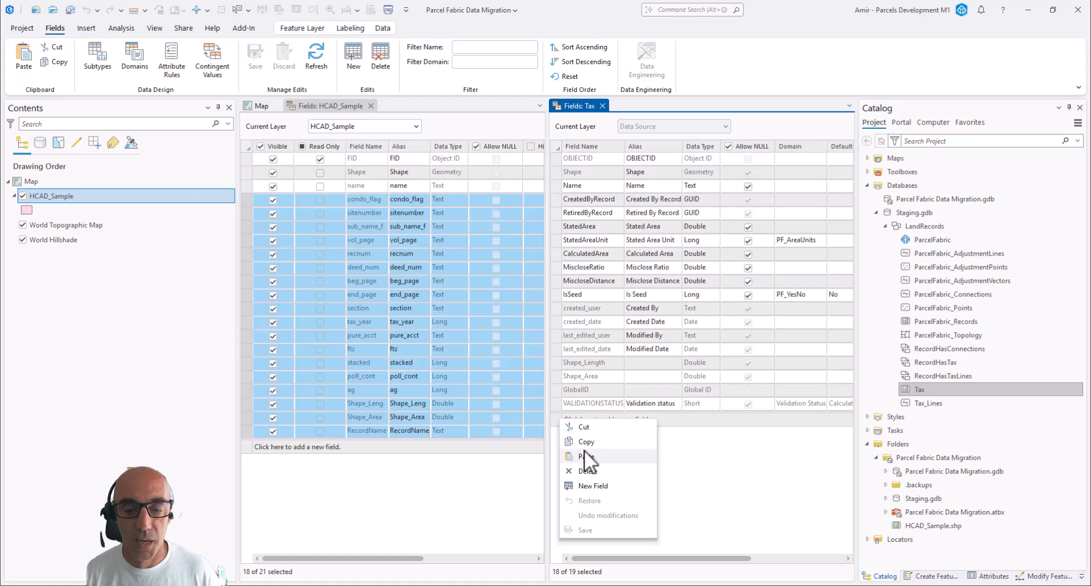
left_click(585, 451)
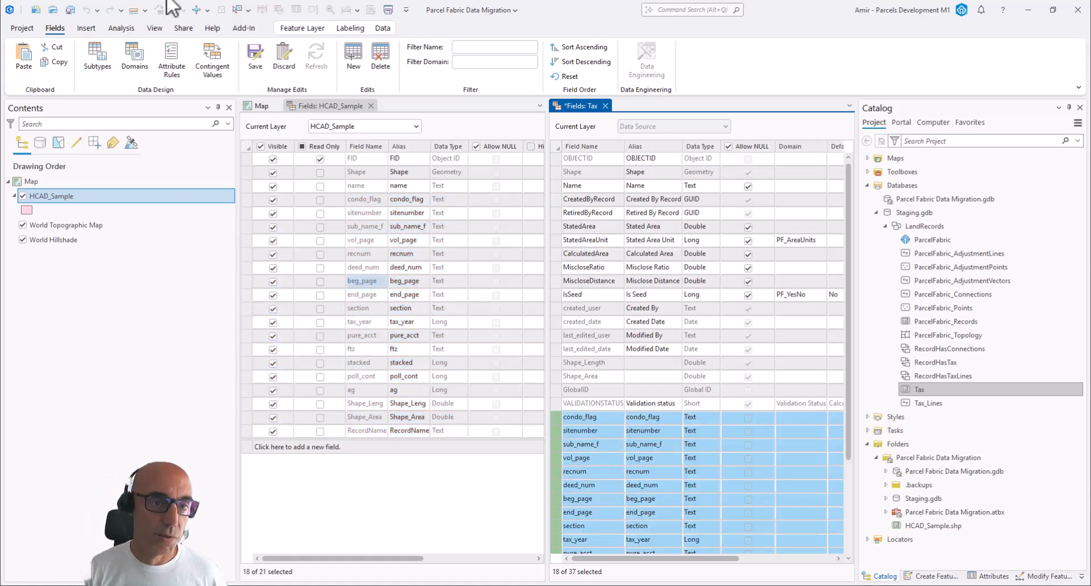
left_click(261, 58)
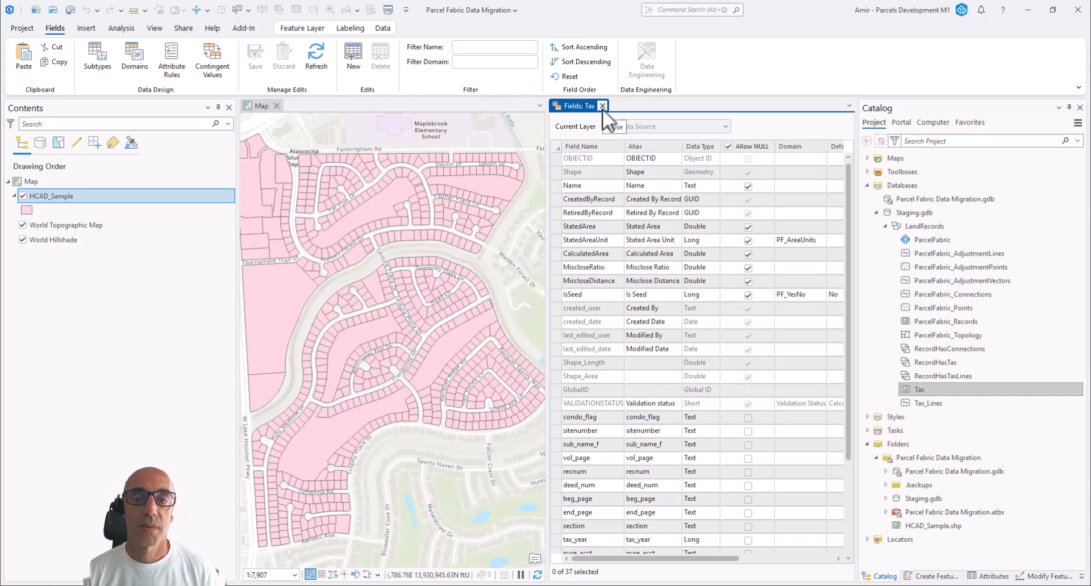
left_click(603, 106)
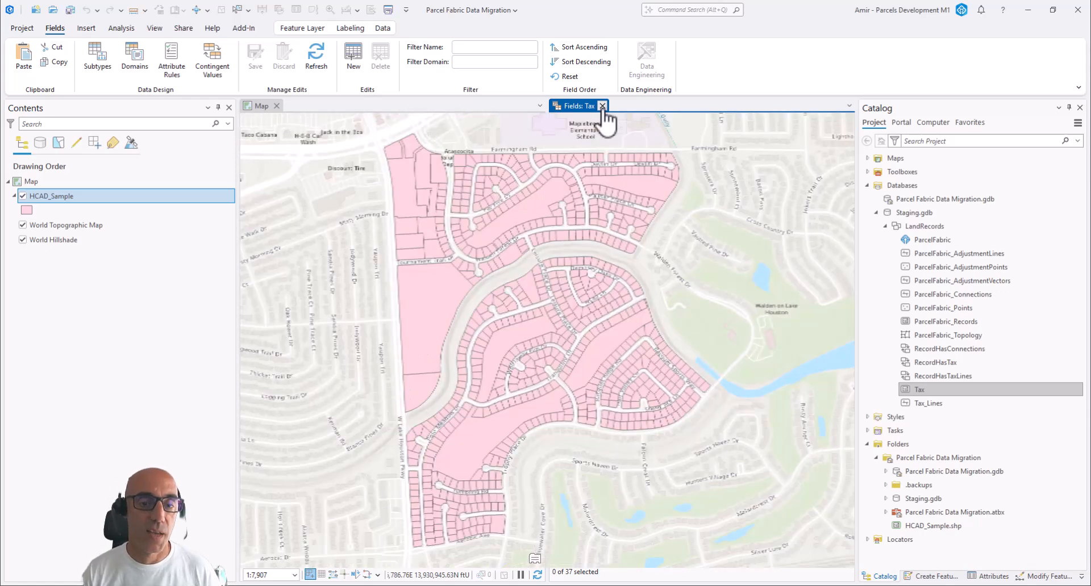
left_click(347, 201)
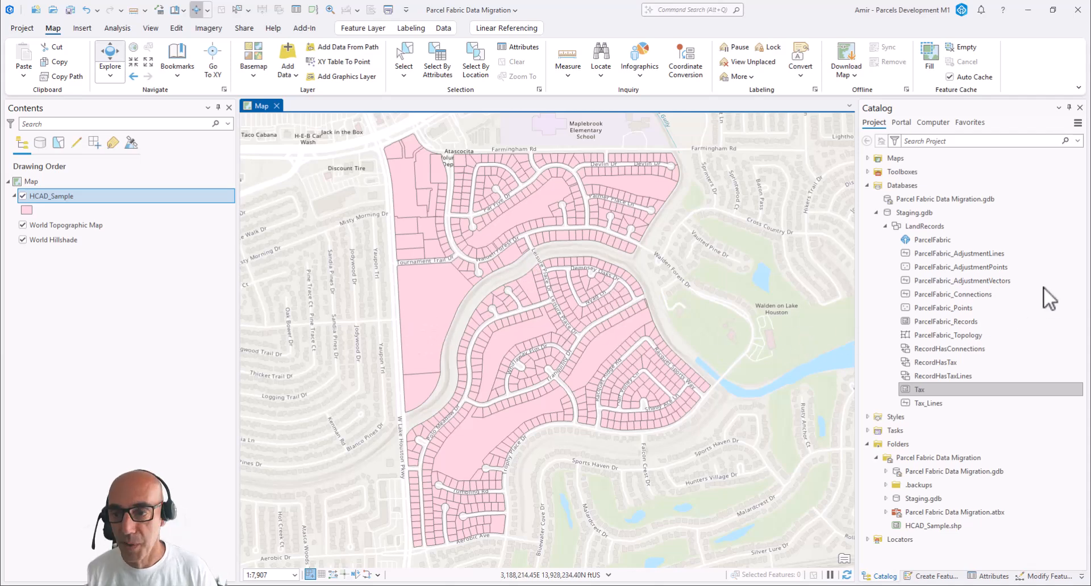
Add ParcelFabric from Staging.gdb to the current map as editing layers
left_click(956, 244)
right_click(956, 243)
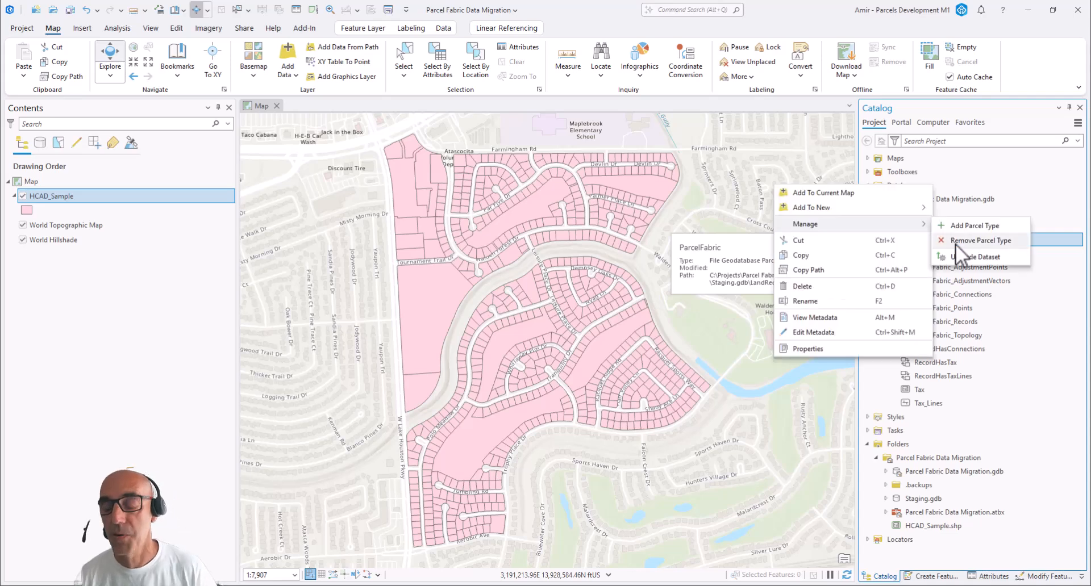
left_click(827, 191)
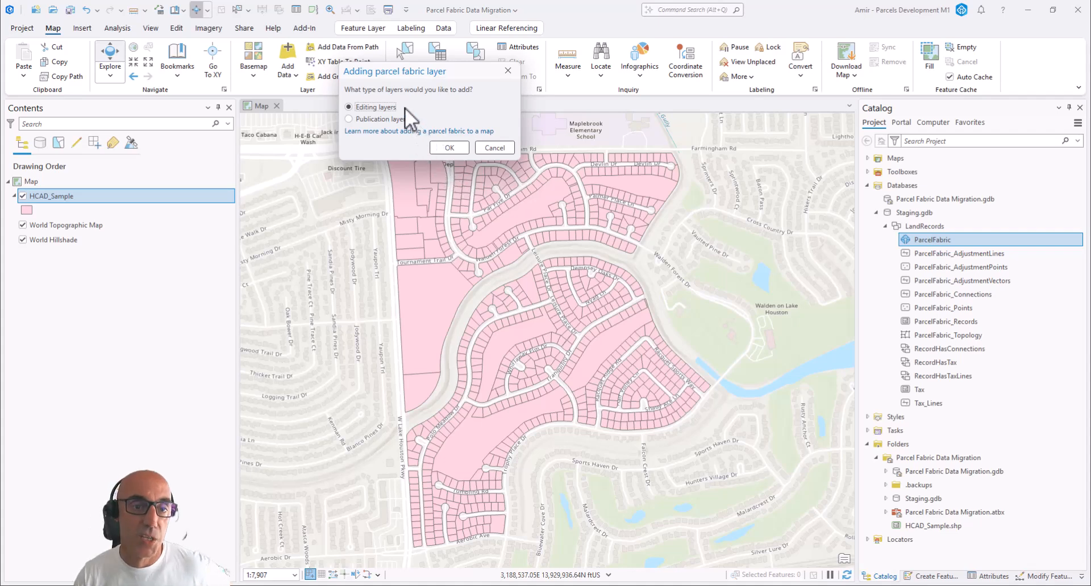
left_click(449, 148)
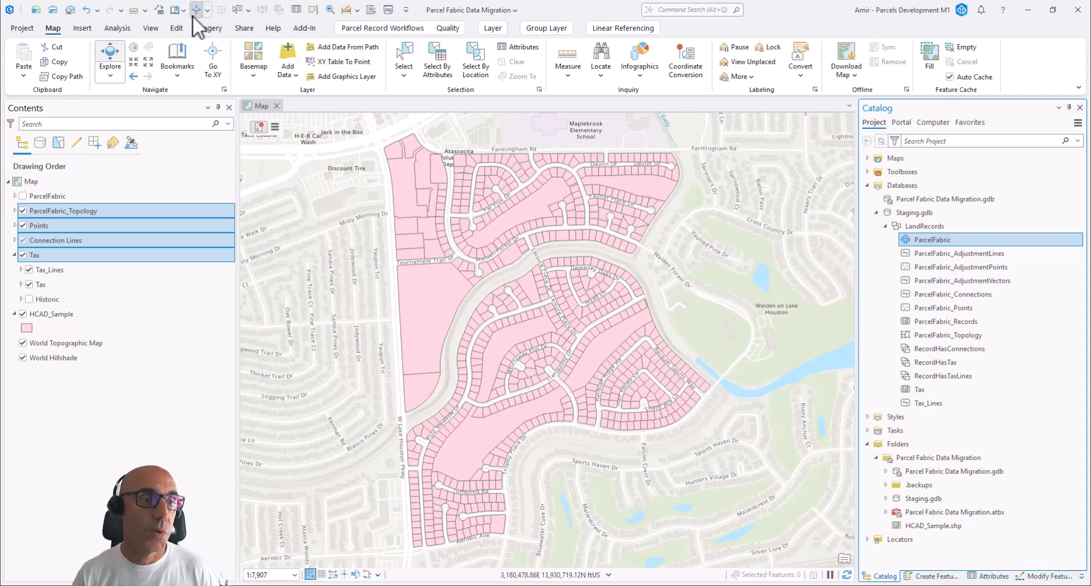
Open the Append geoprocessing tool with the Tax feature class as target dataset and the HCAD_Sample layer as input dataset
left_click(128, 30)
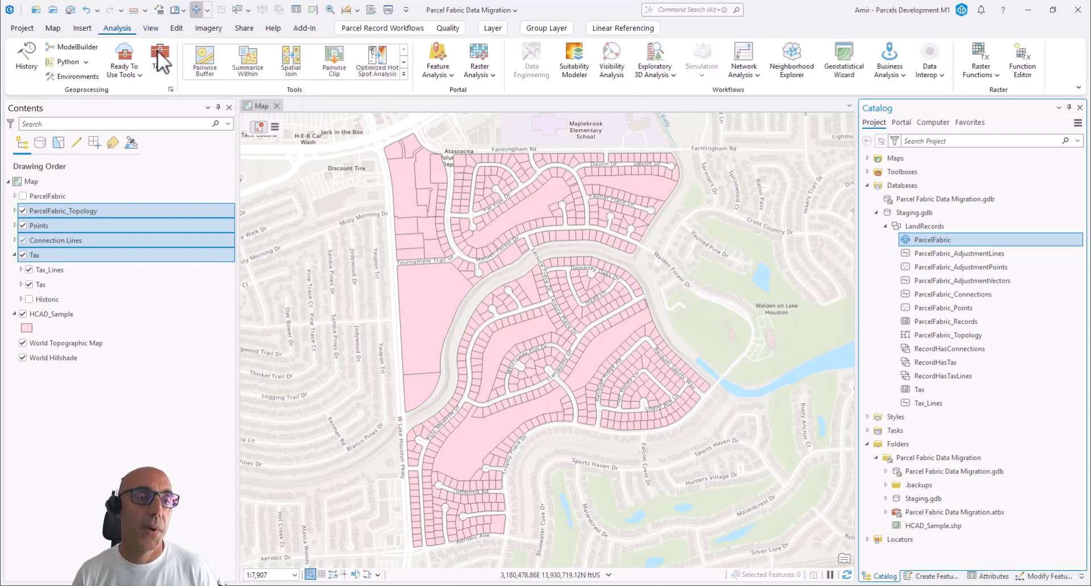
left_click(158, 52)
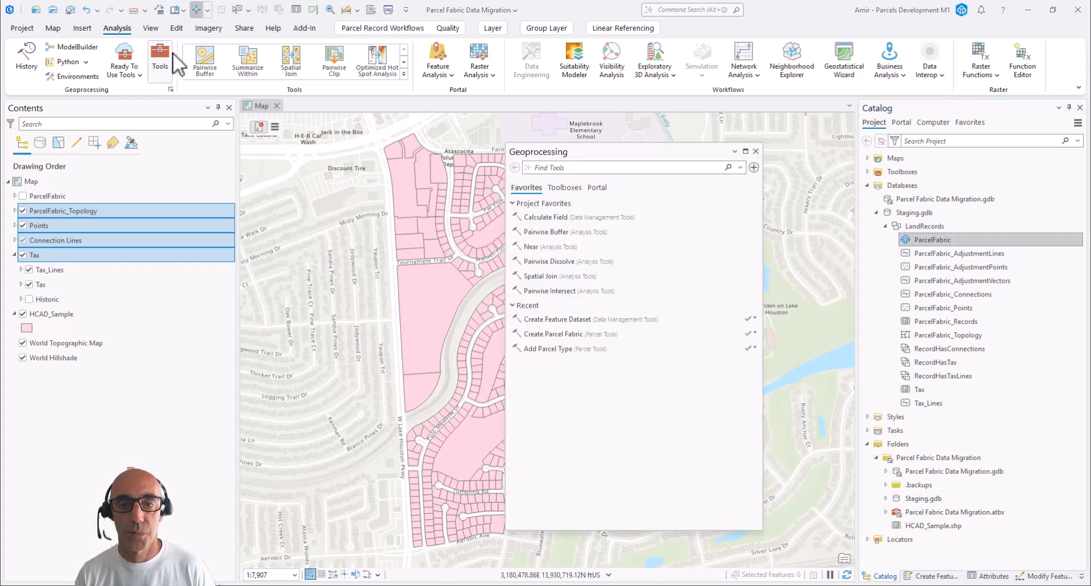
left_click(578, 168)
type("a")
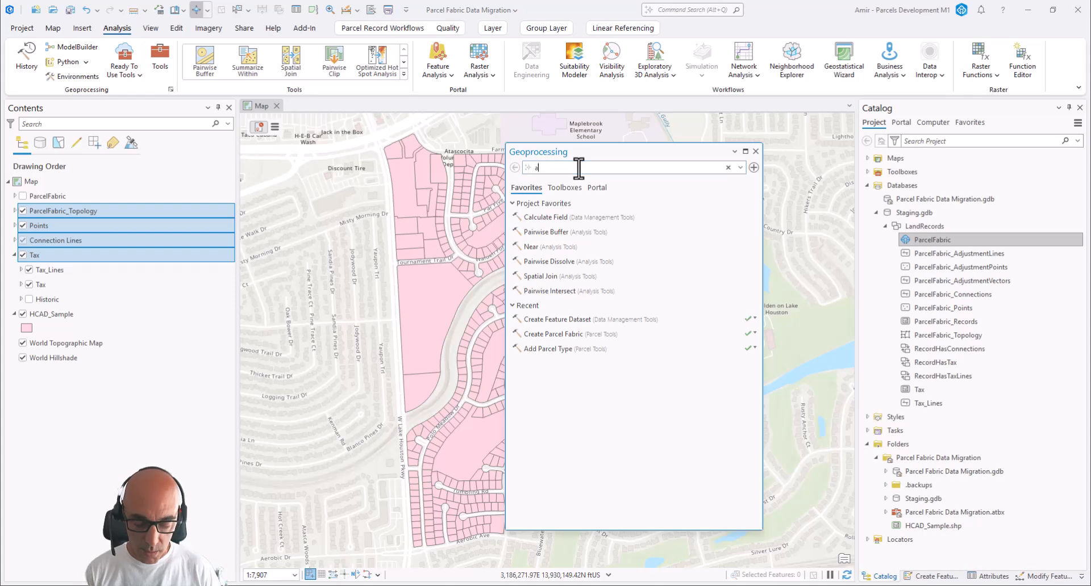
type("ppend")
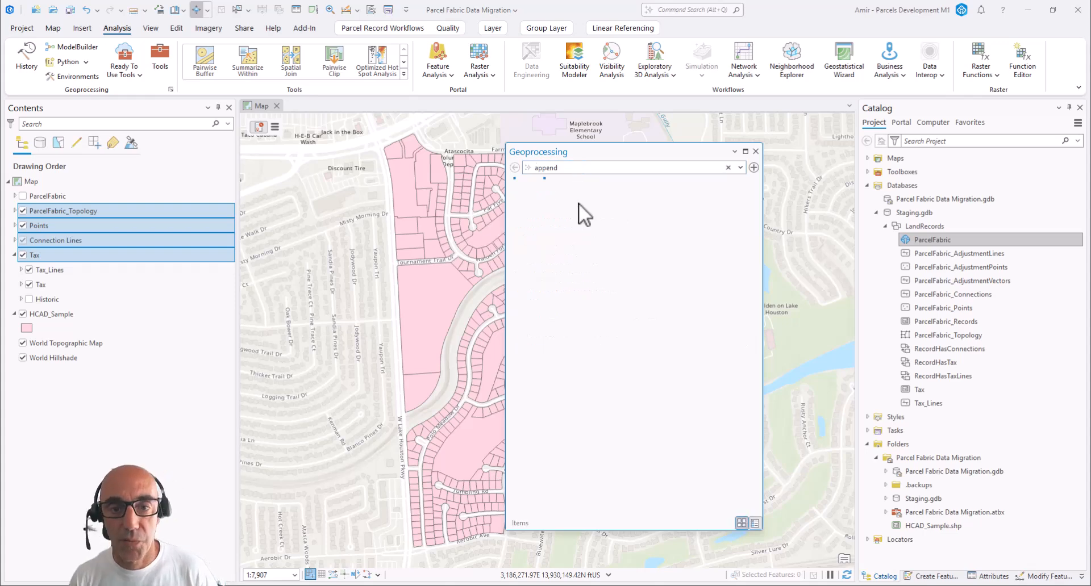
left_click(576, 205)
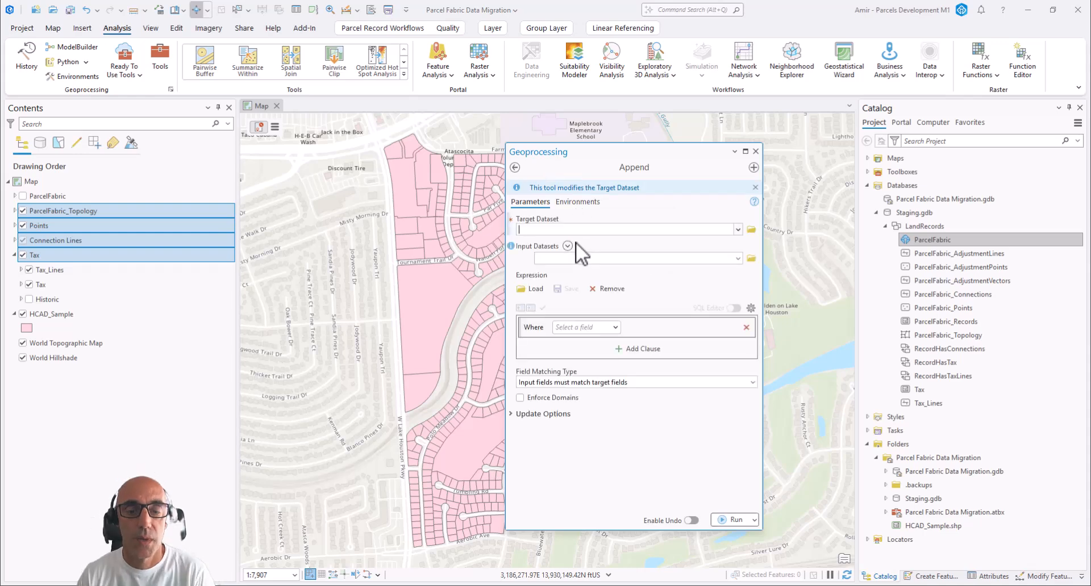
left_click(549, 229)
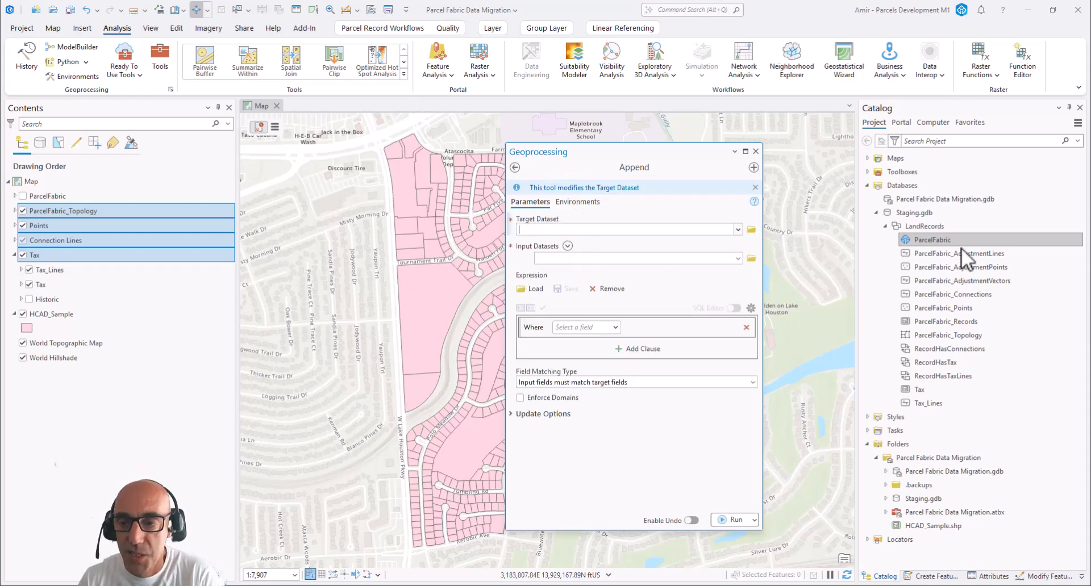
left_click(937, 393)
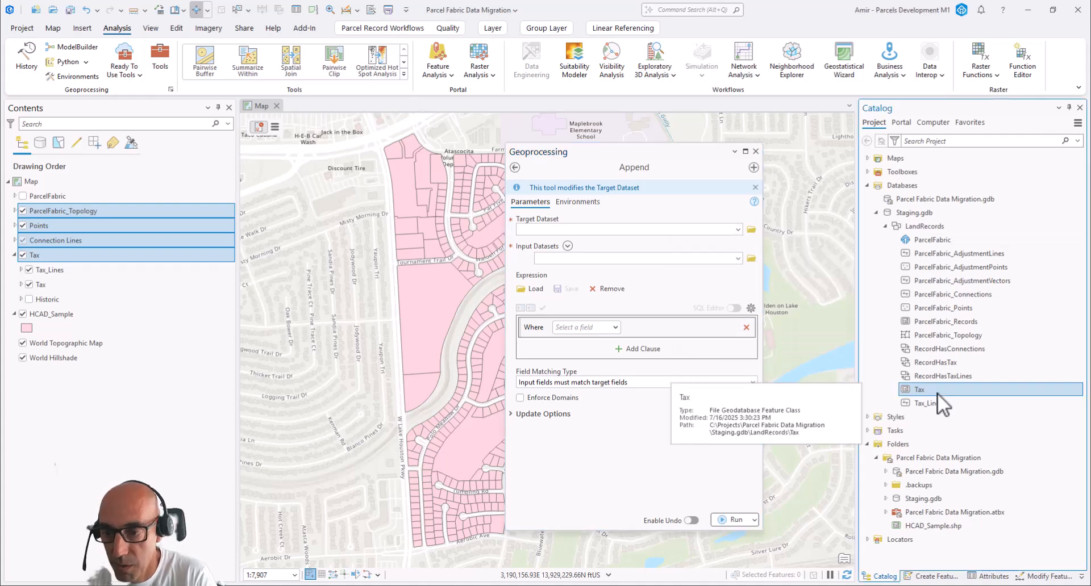
left_click_drag(937, 393, 597, 231)
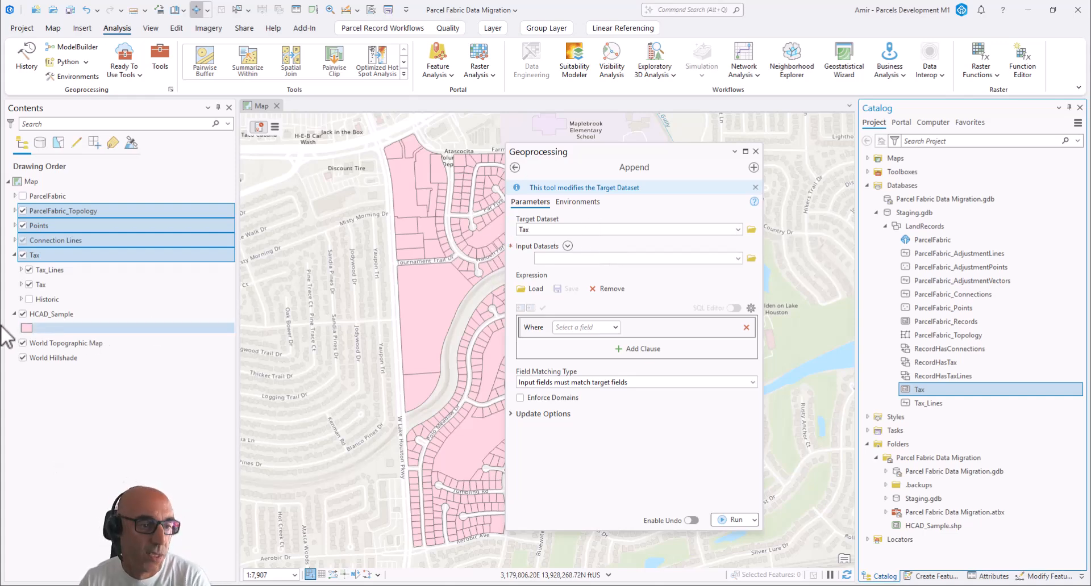
left_click(44, 318)
left_click_drag(45, 318, 560, 264)
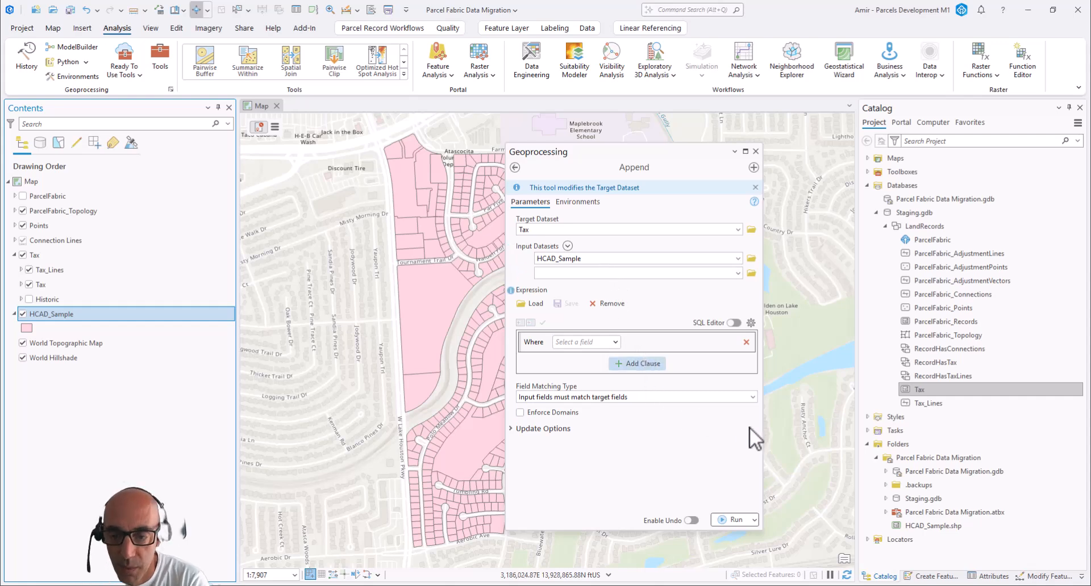
Set the field matching type to use the field map to reconcile field differences, run Append and close the tool
left_click(754, 397)
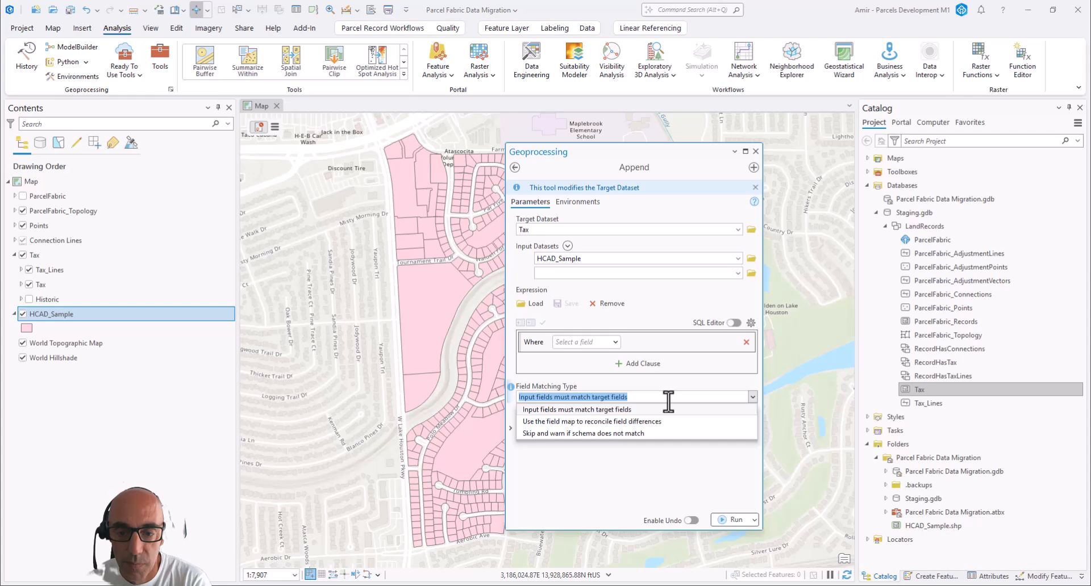
left_click(616, 421)
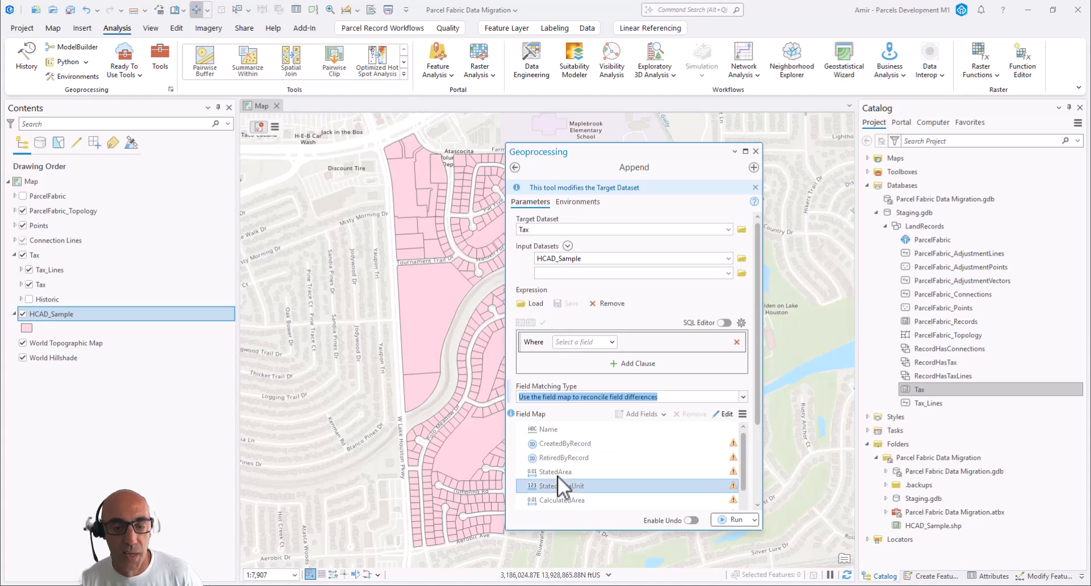
mouse_move(565, 471)
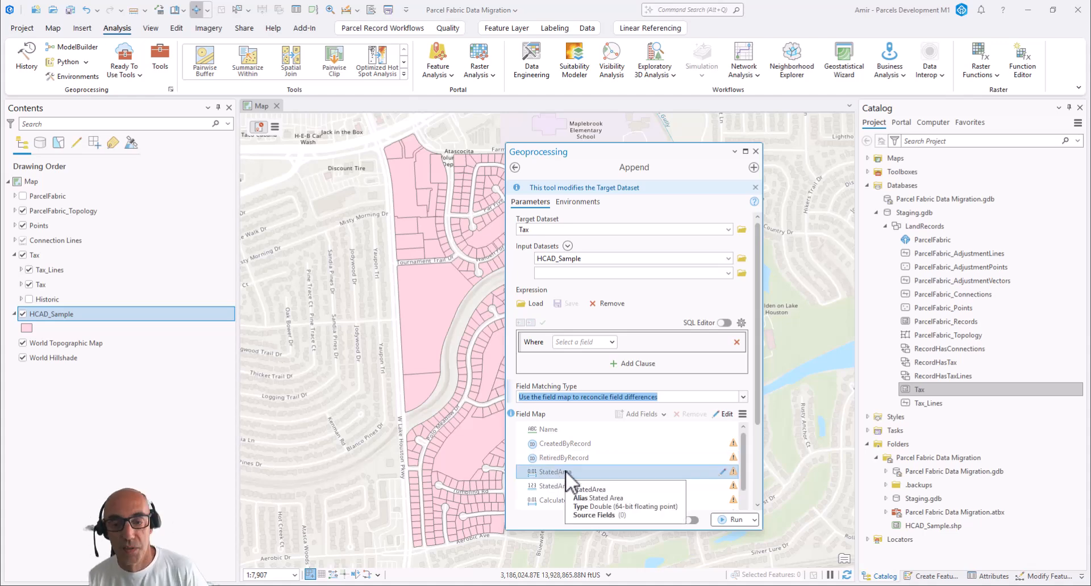
left_click(724, 520)
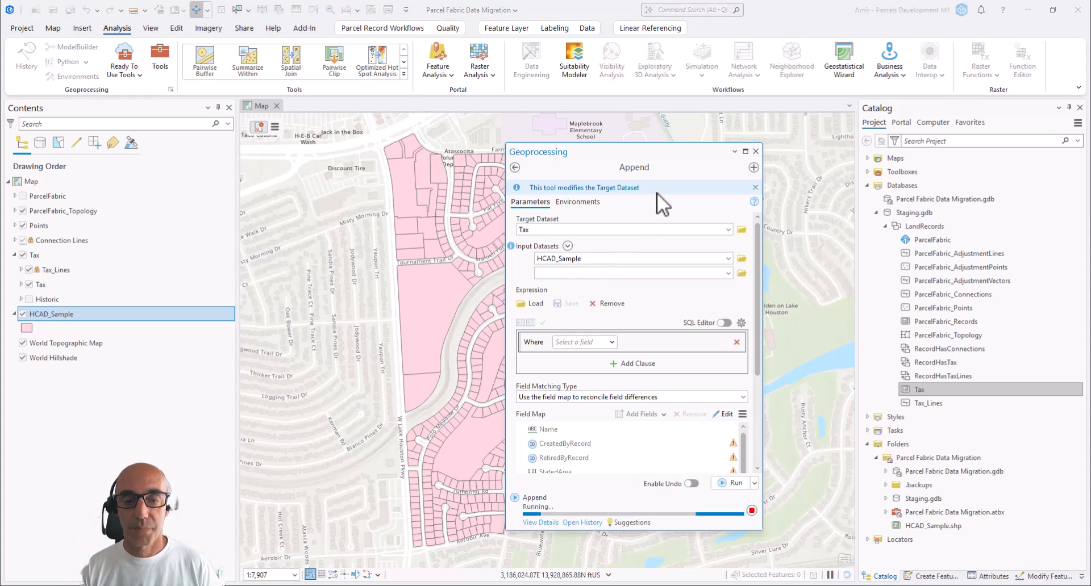
left_click(755, 151)
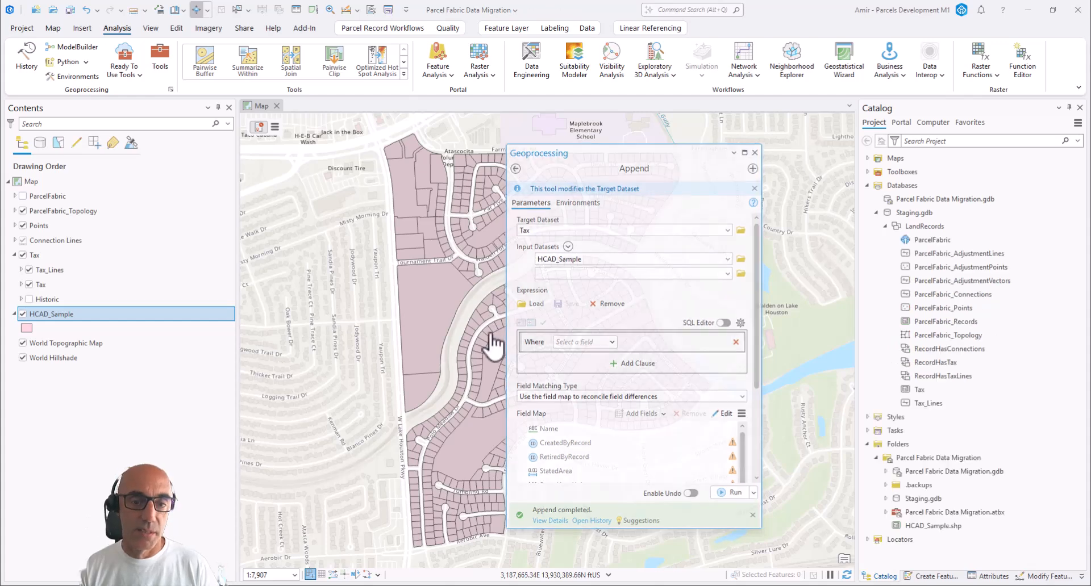
Remove the HCAD_Sample layer from the map
scroll(499, 347, "up", 2)
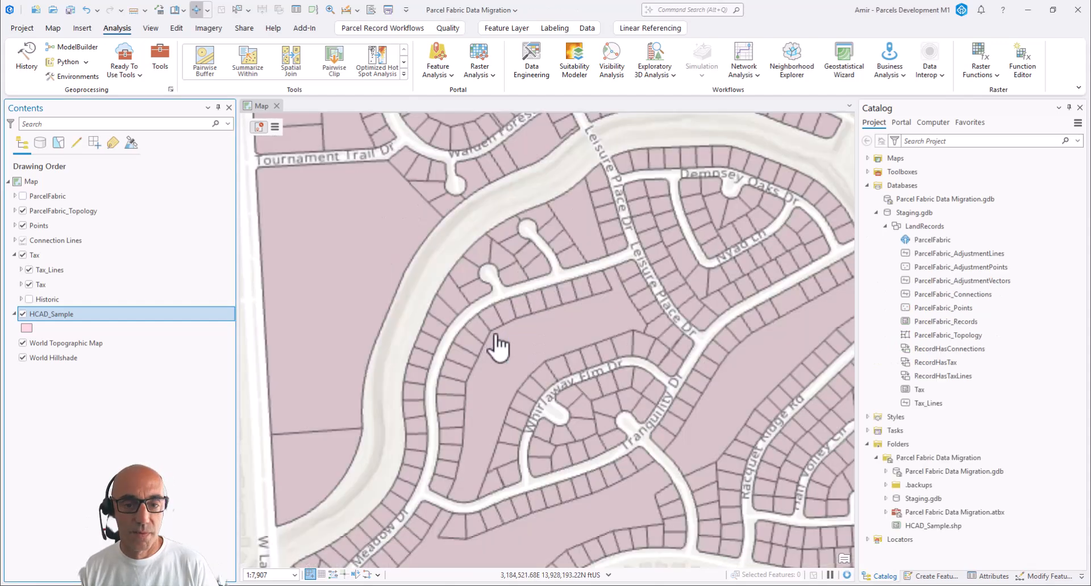
right_click(44, 318)
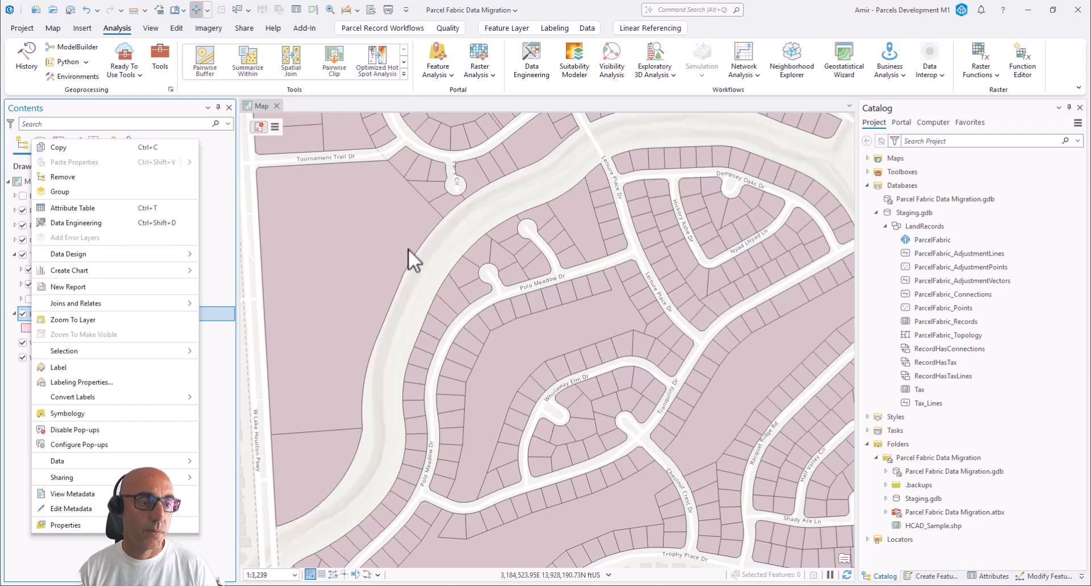
left_click(85, 174)
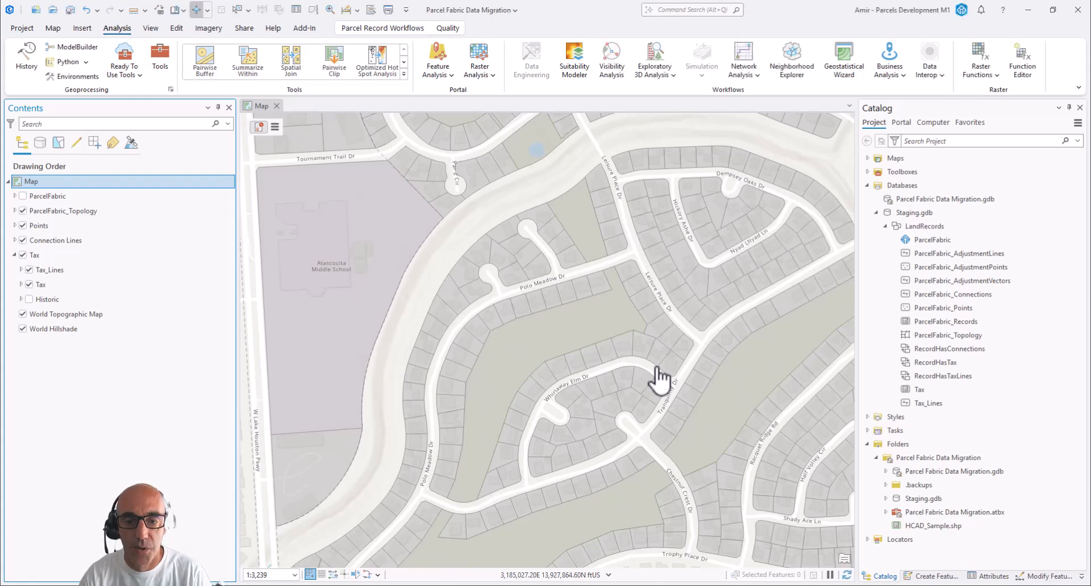
Display the vertices and nodes of the Tax parcels around Whirlaway Elm Dr
scroll(659, 379, "up", 3)
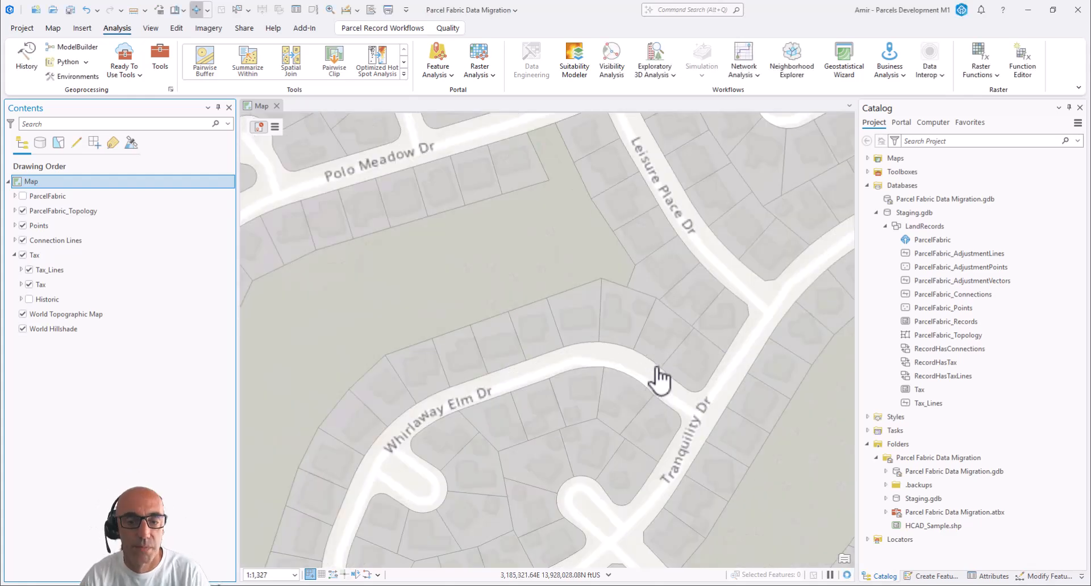
scroll(659, 380, "up", 2)
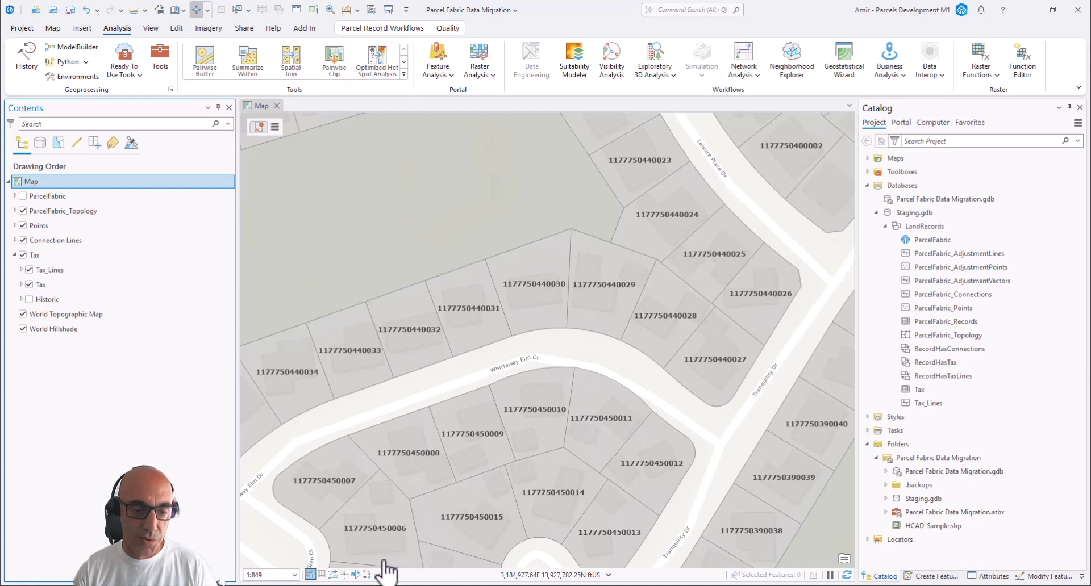
left_click(370, 574)
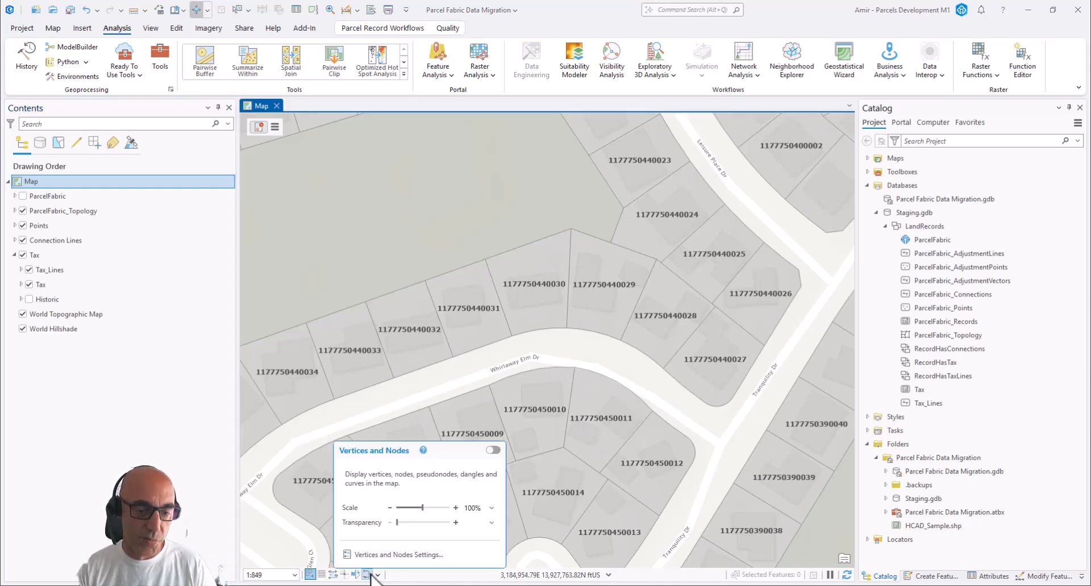
left_click(368, 574)
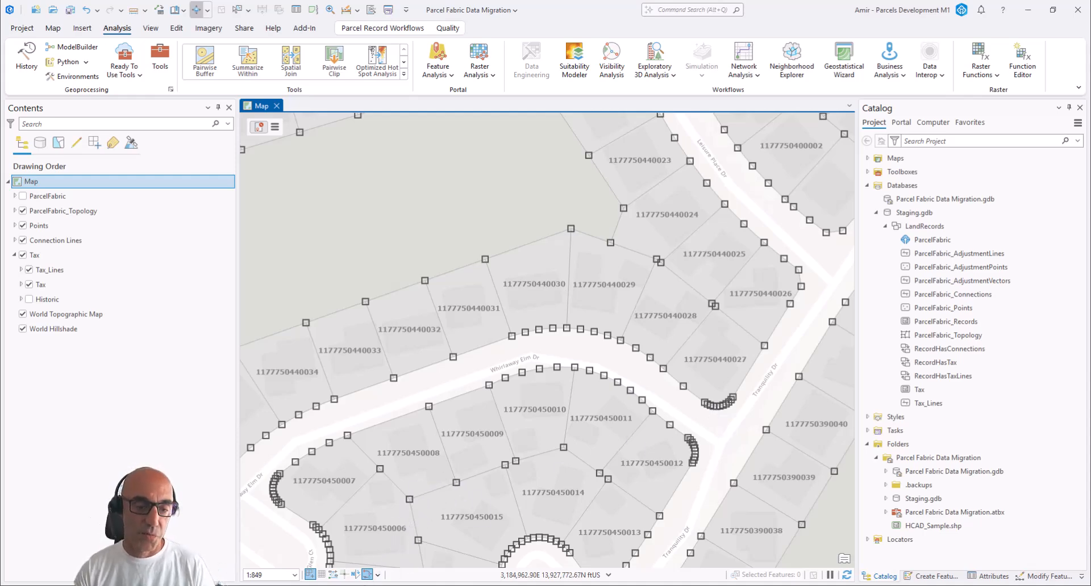
mouse_move(371, 585)
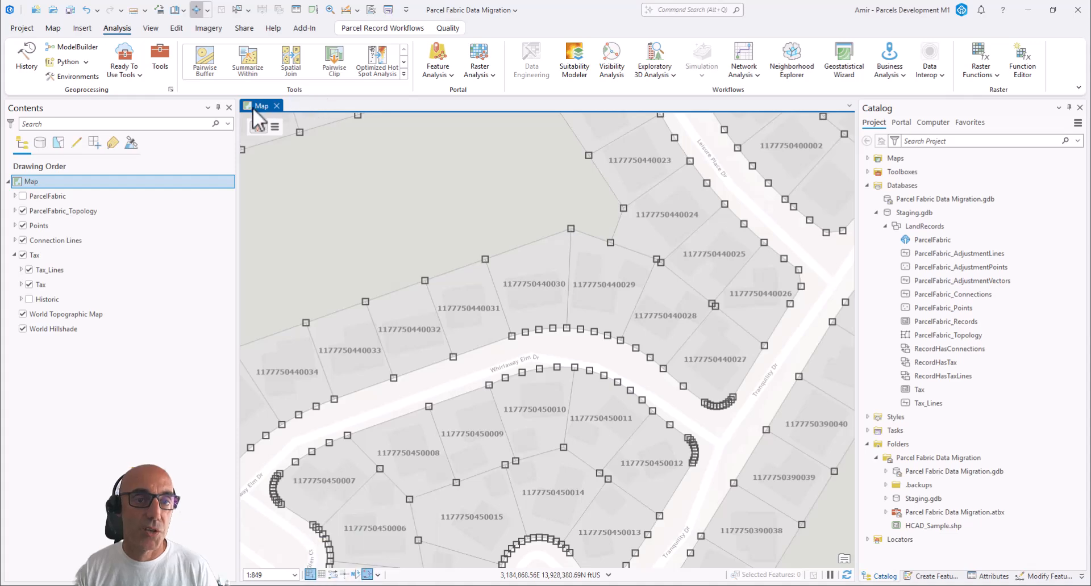
Open Simplify By Straight Lines And Circular Arcs for the Tax parcel polygons and set the maximum allowable offset to 0.5 meters
left_click(447, 28)
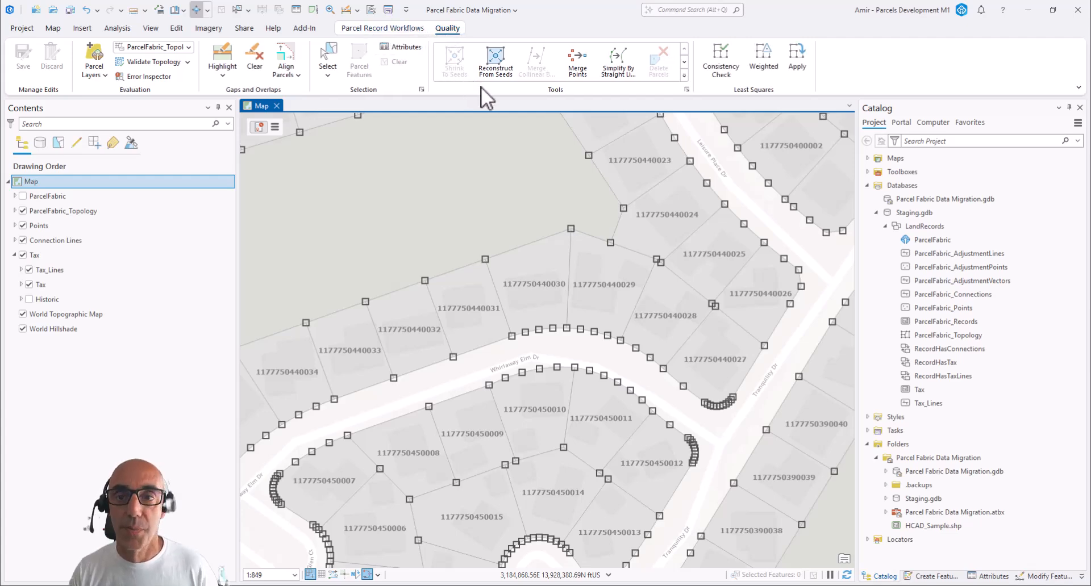
left_click(619, 61)
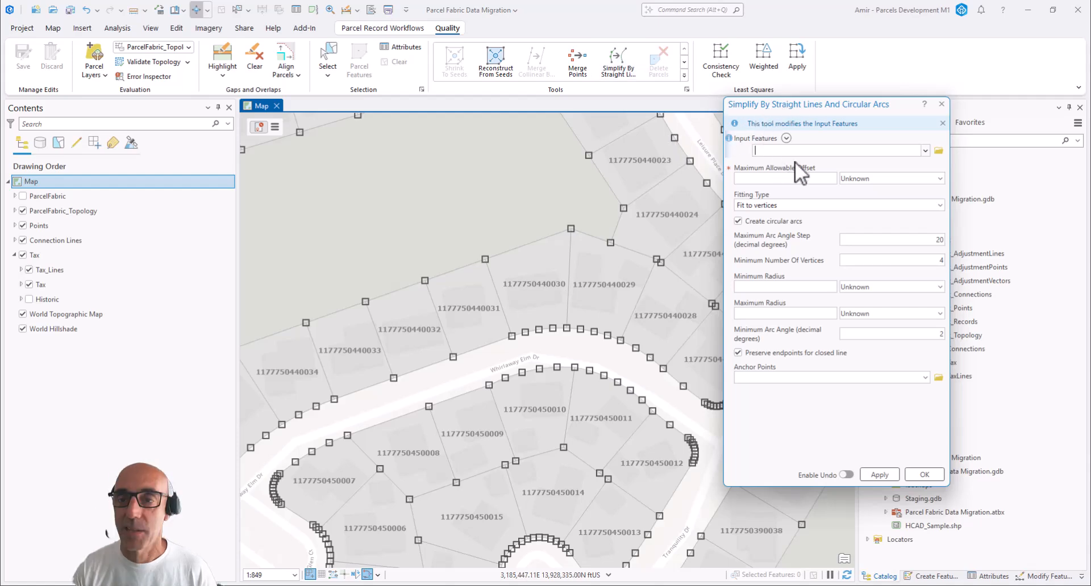
left_click(925, 150)
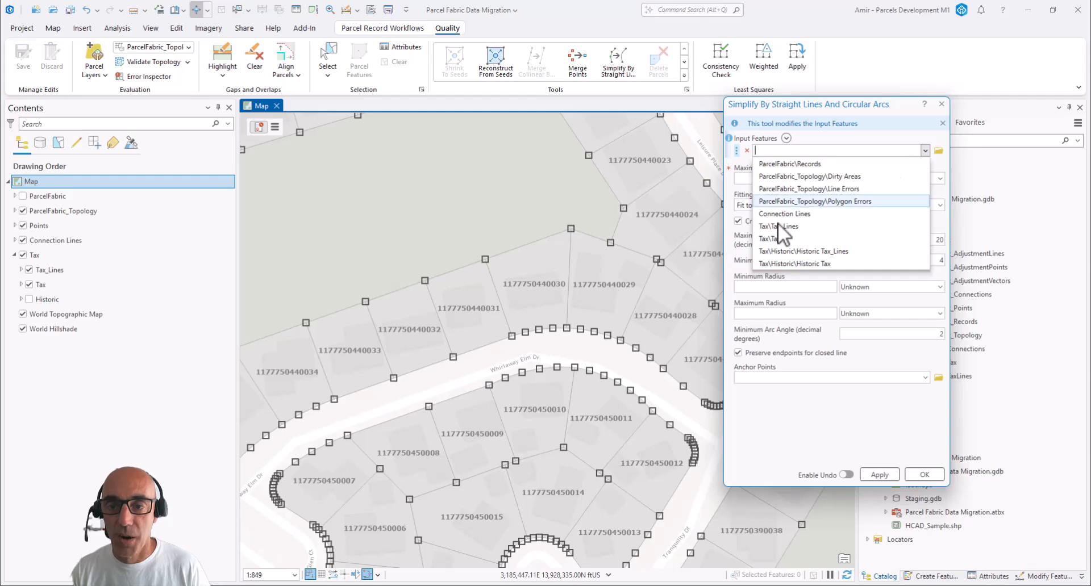
left_click(773, 239)
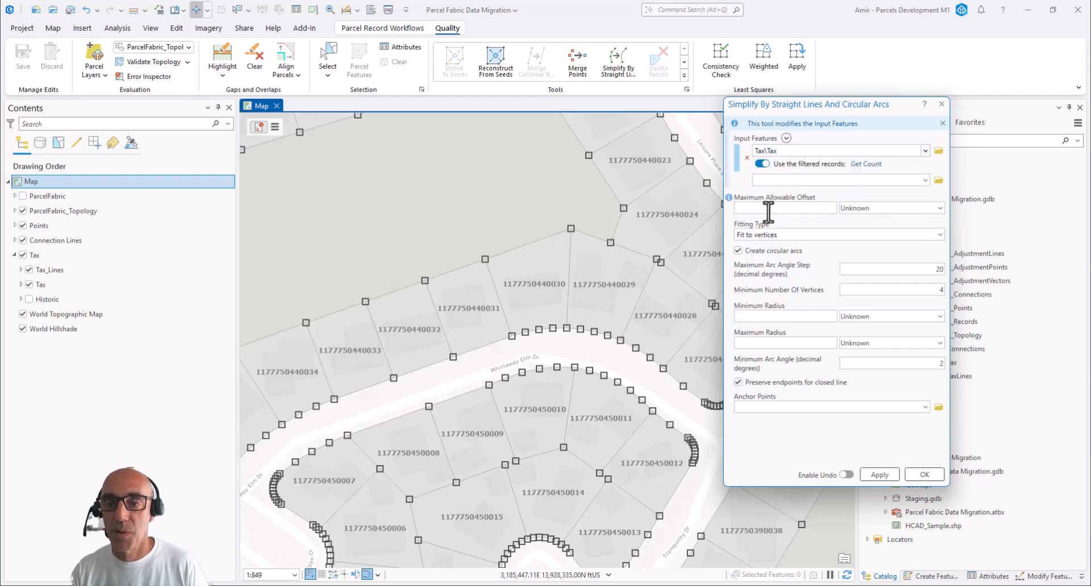
type("0")
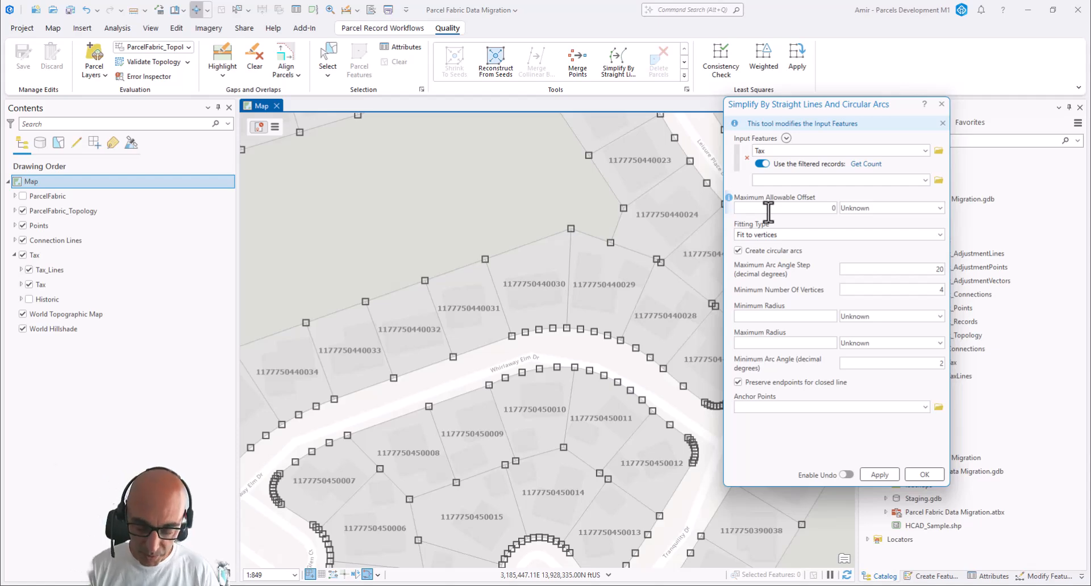
type(".5")
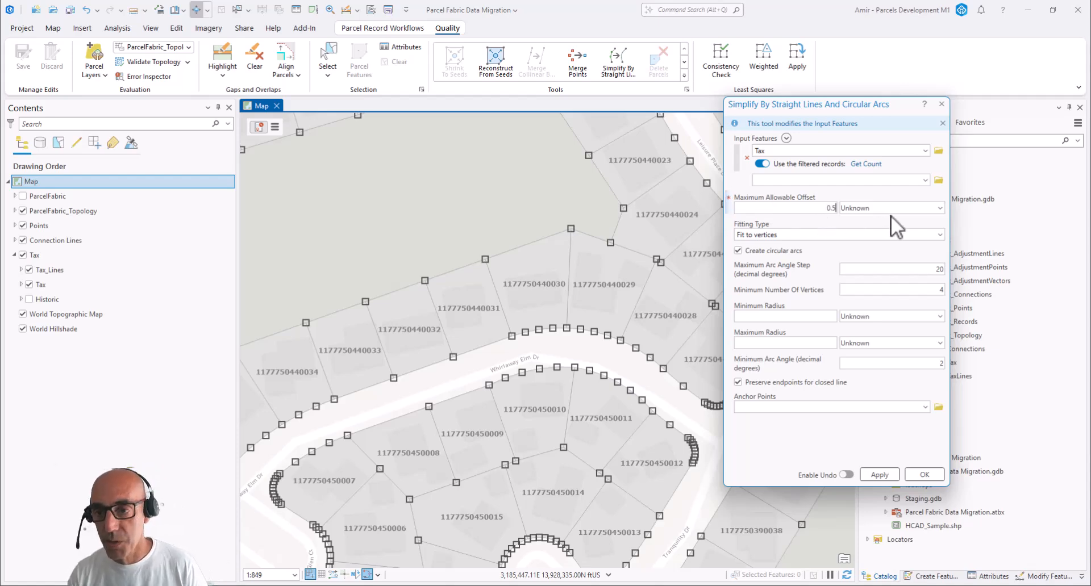
left_click(938, 208)
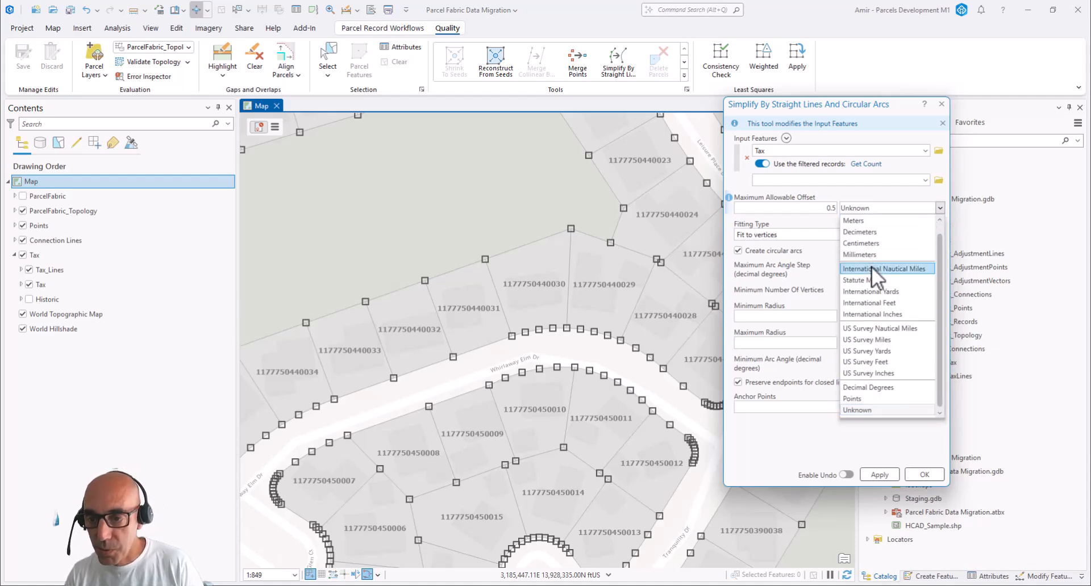
scroll(871, 267, "up", 1)
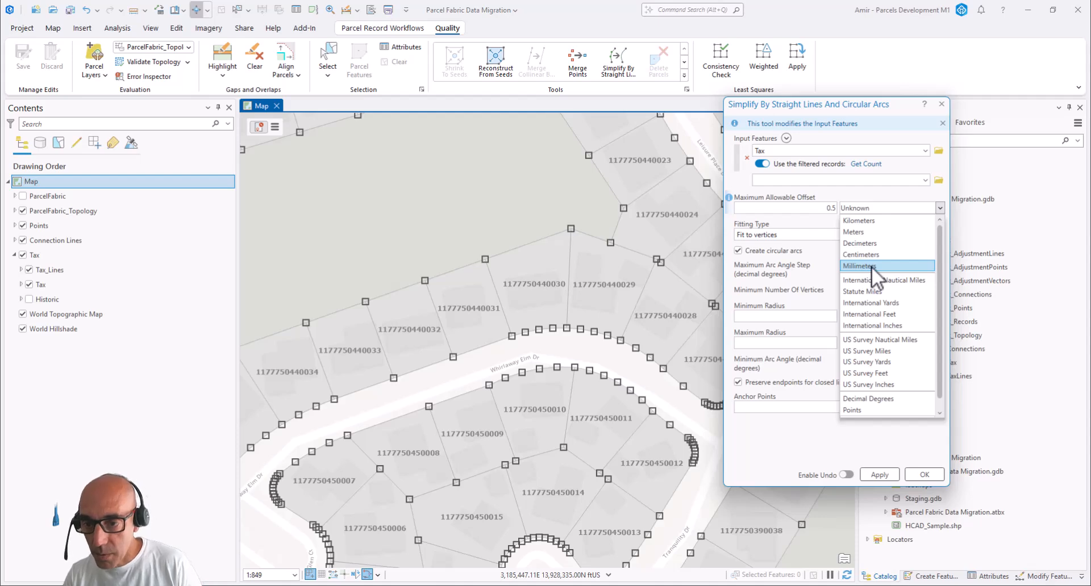
left_click(871, 233)
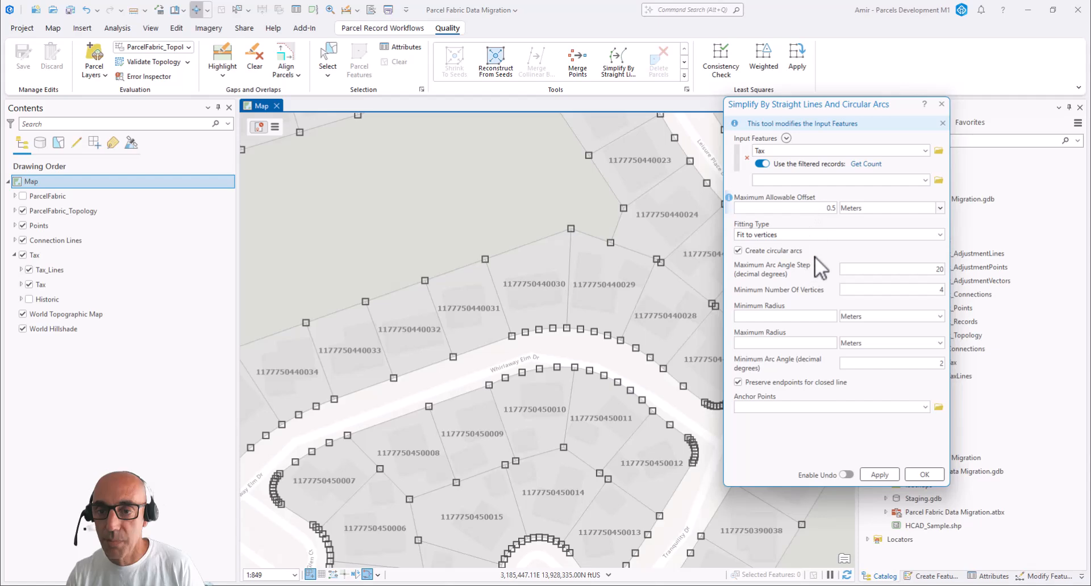
Set the minimum radius to 1 meter and the maximum radius to 10000 meters, and run the simplification
left_click(794, 316)
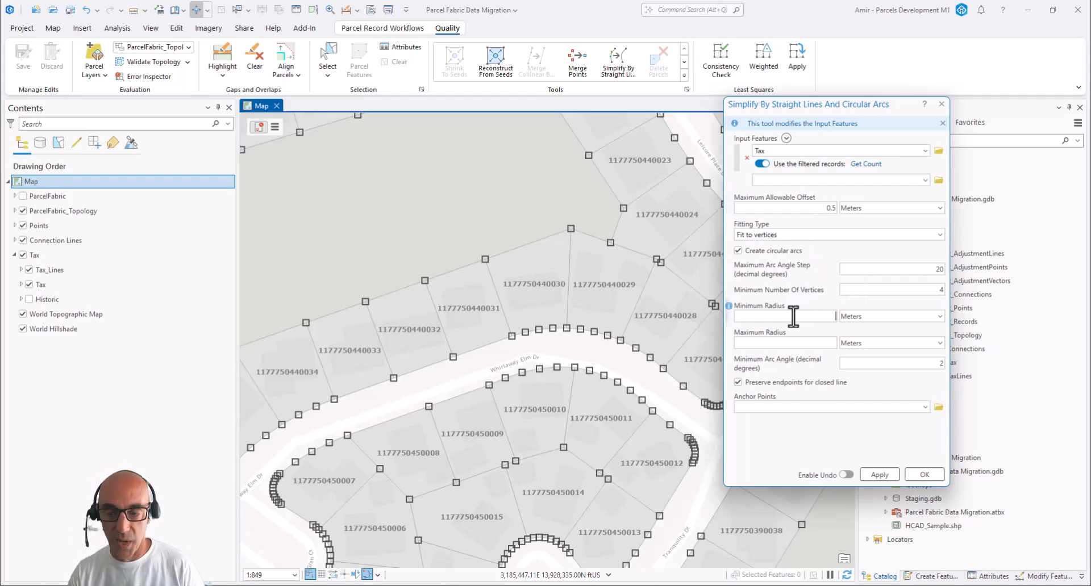
type("1")
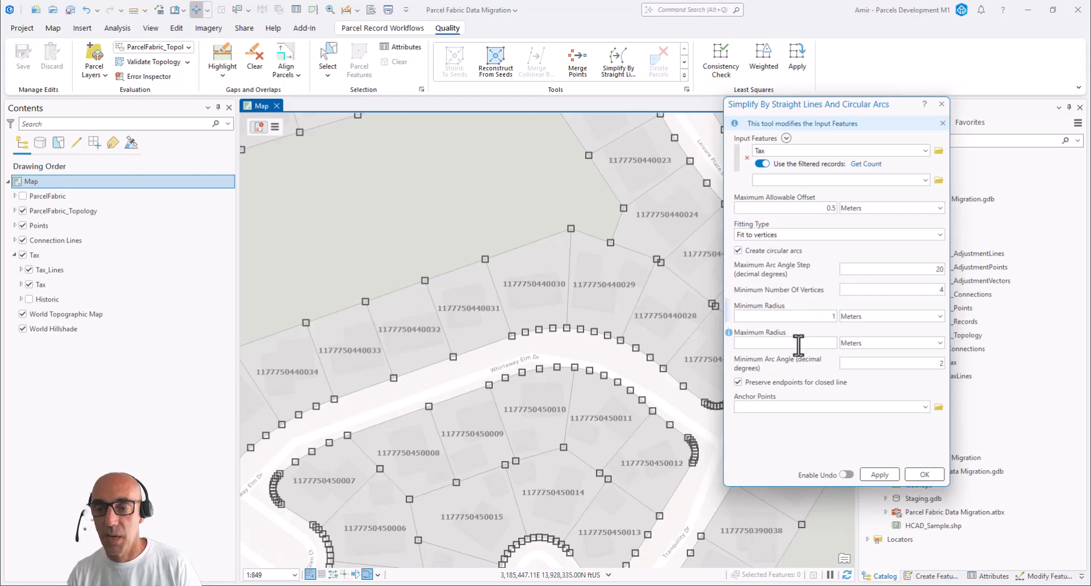
left_click(799, 343)
type("10000")
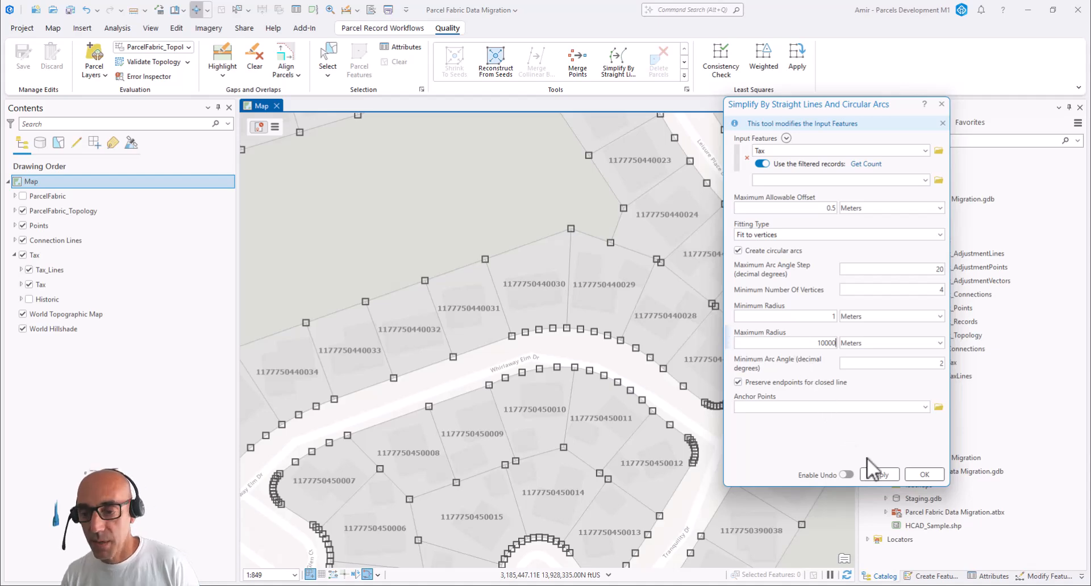
left_click(925, 476)
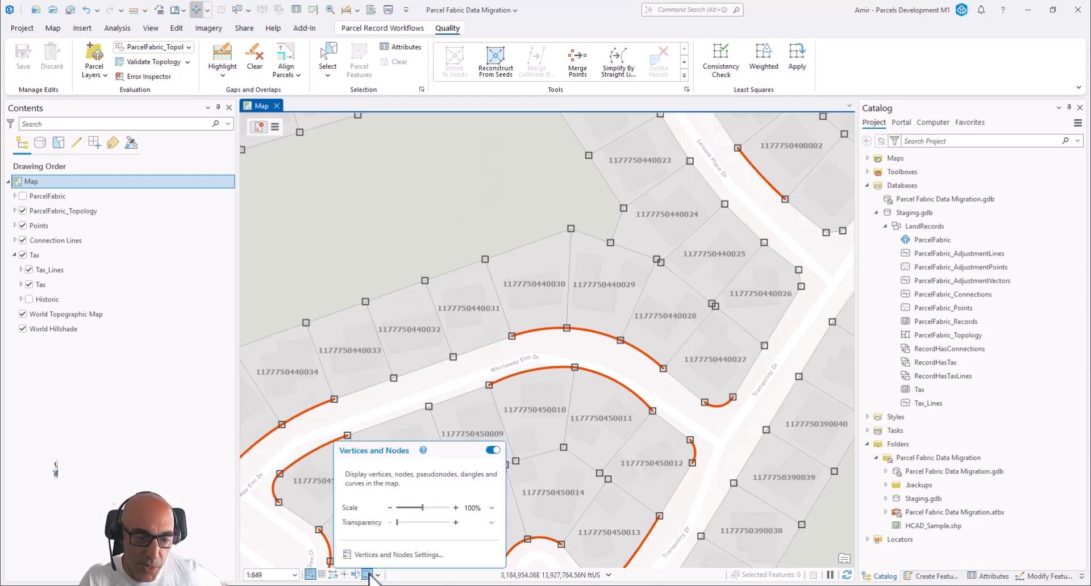
Turn off the vertices and nodes display in the map
mouse_move(368, 577)
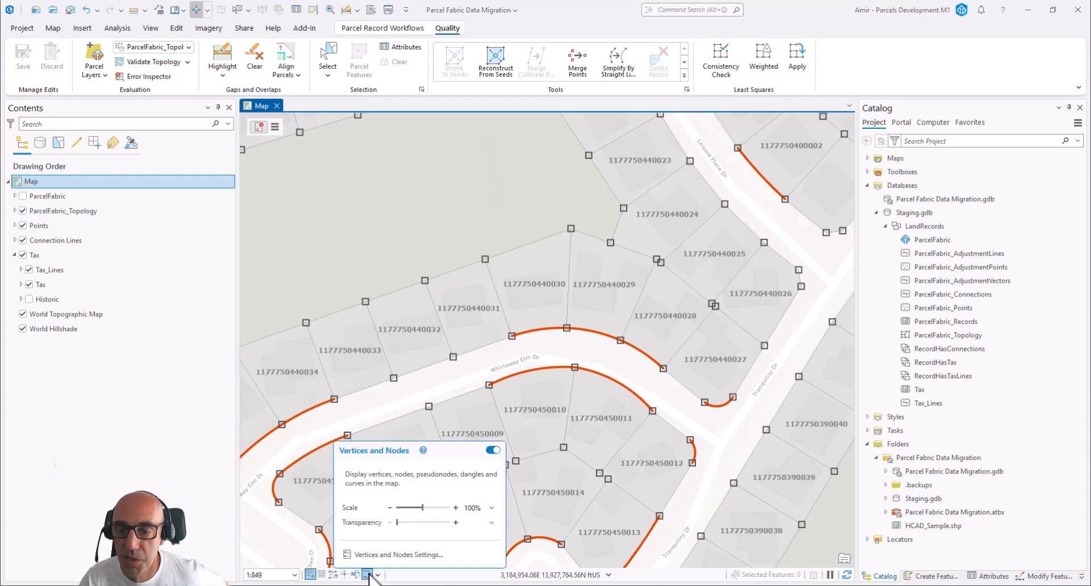
left_click(369, 575)
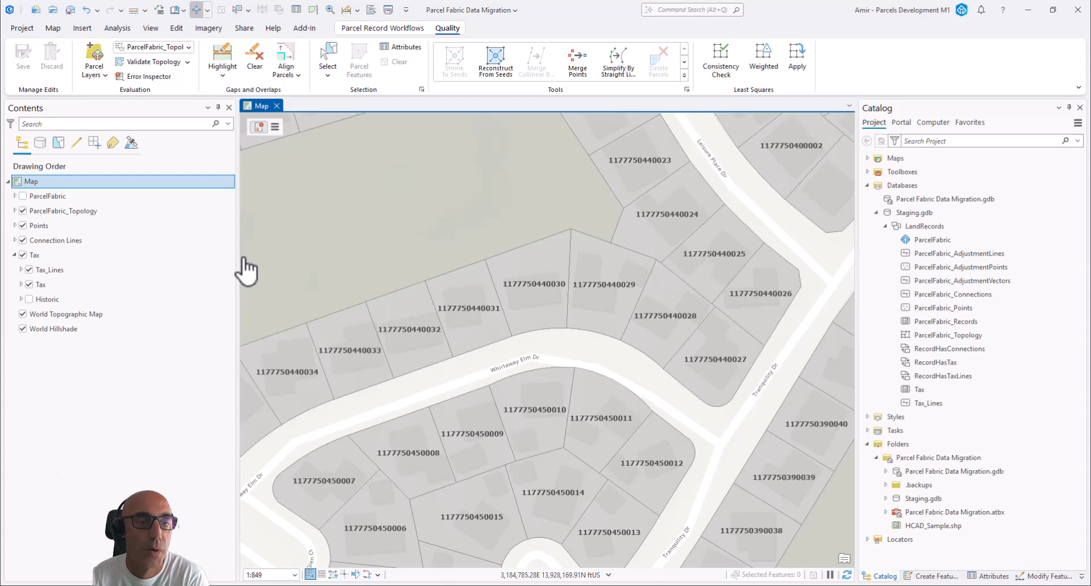
Search the geoprocessing tools for "create parcels" and open the Create Parcel Records tool
left_click(111, 26)
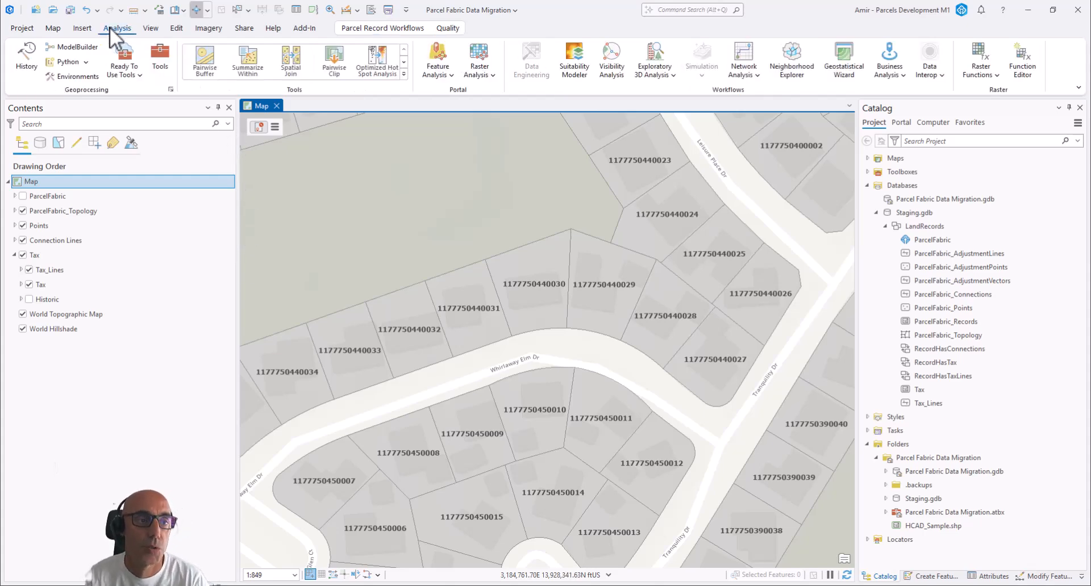
left_click(165, 58)
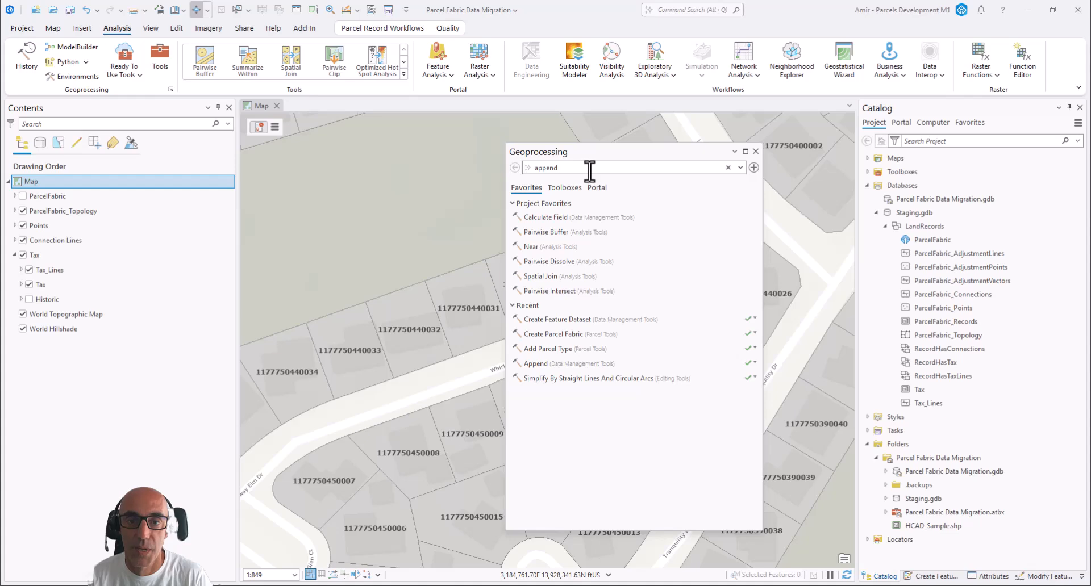
left_click(526, 167)
type("c")
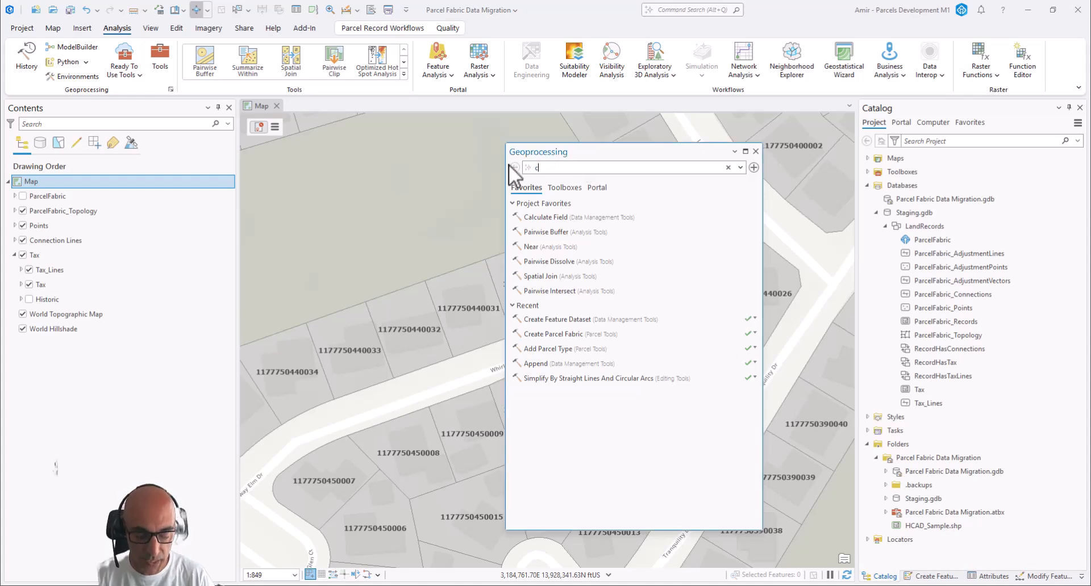
type("reate parcels")
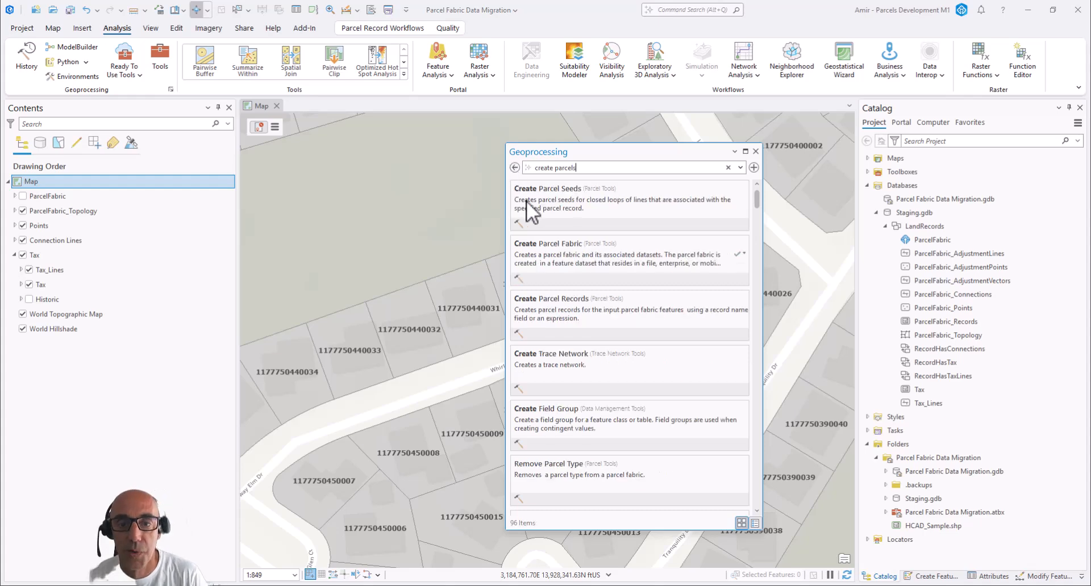
left_click(566, 302)
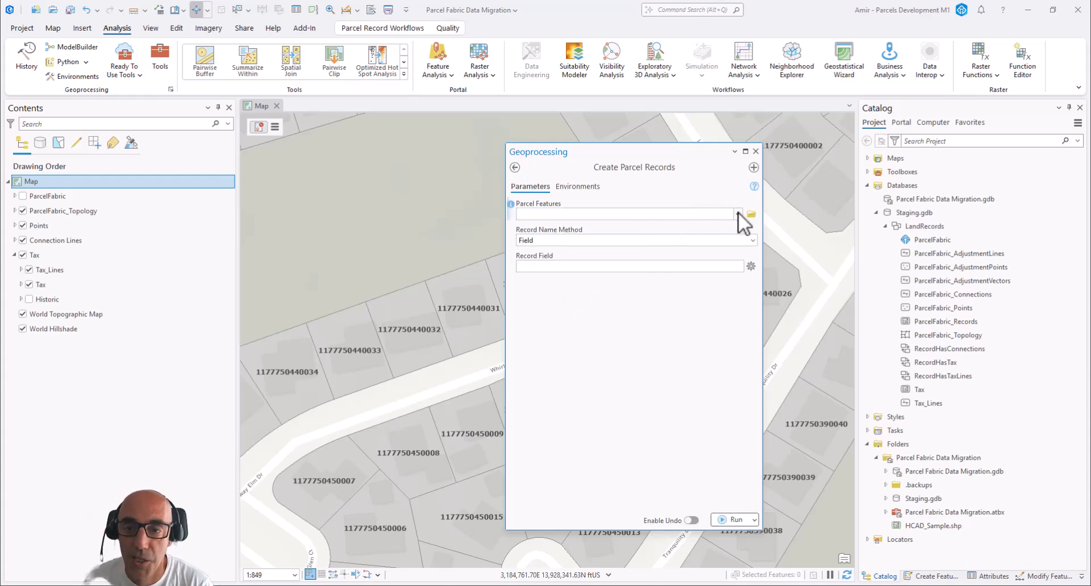
Create parcel records for the Tax parcels by the Field method using the RecordName field, and close the tool
left_click(738, 214)
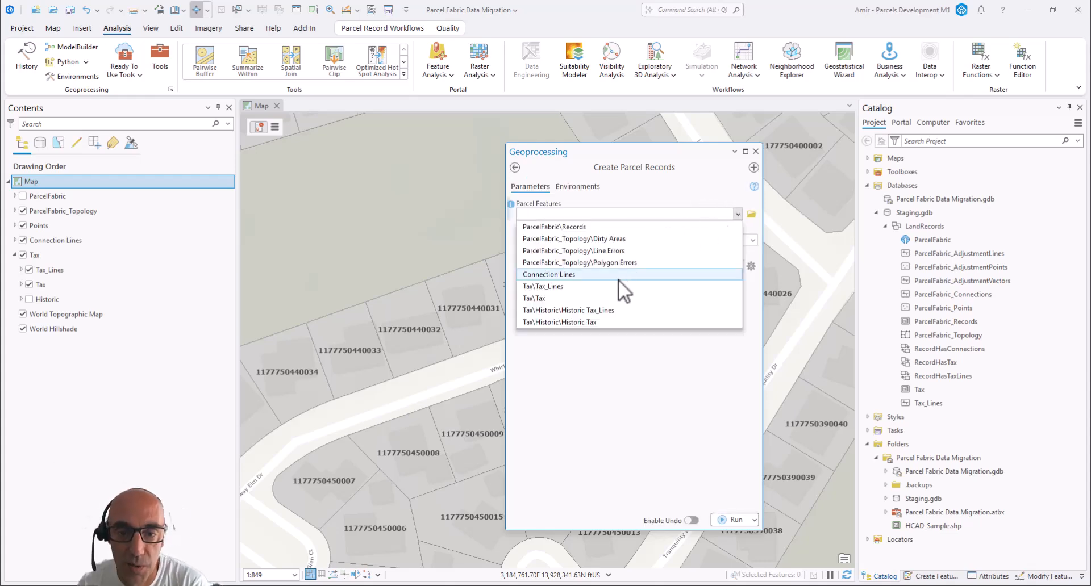
left_click(579, 295)
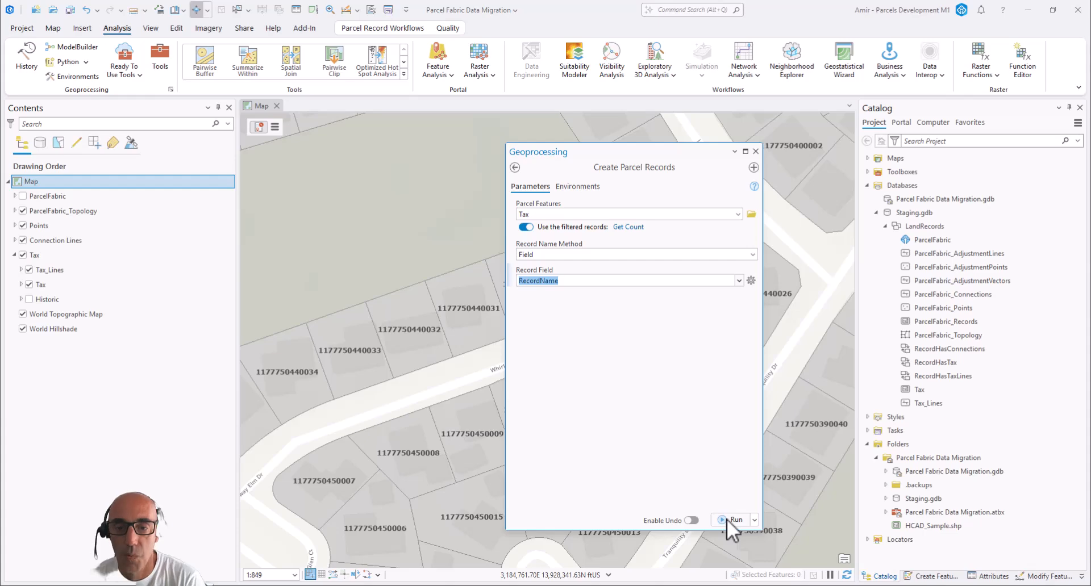
left_click(728, 520)
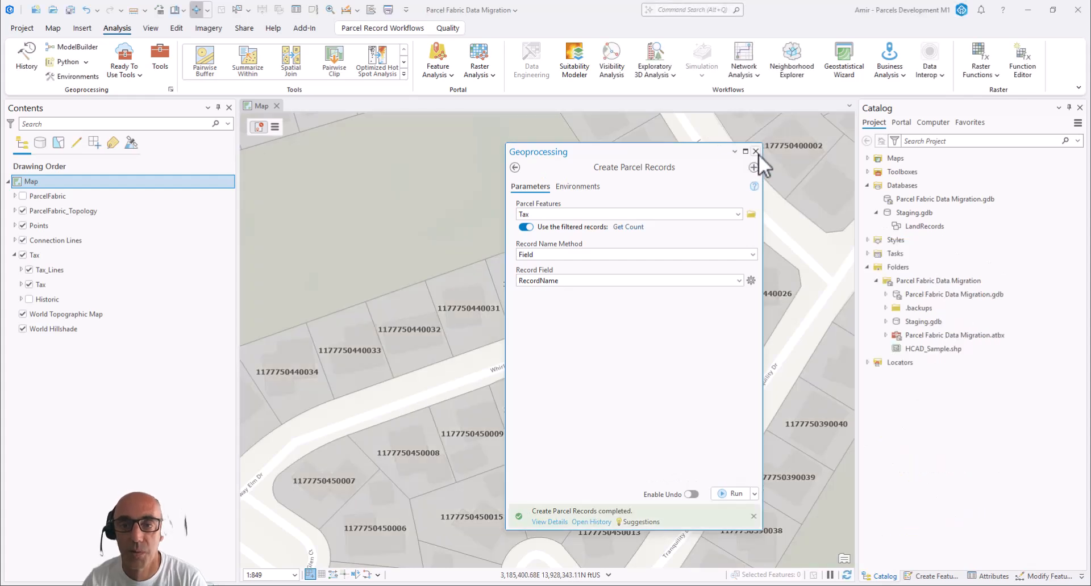
left_click(755, 152)
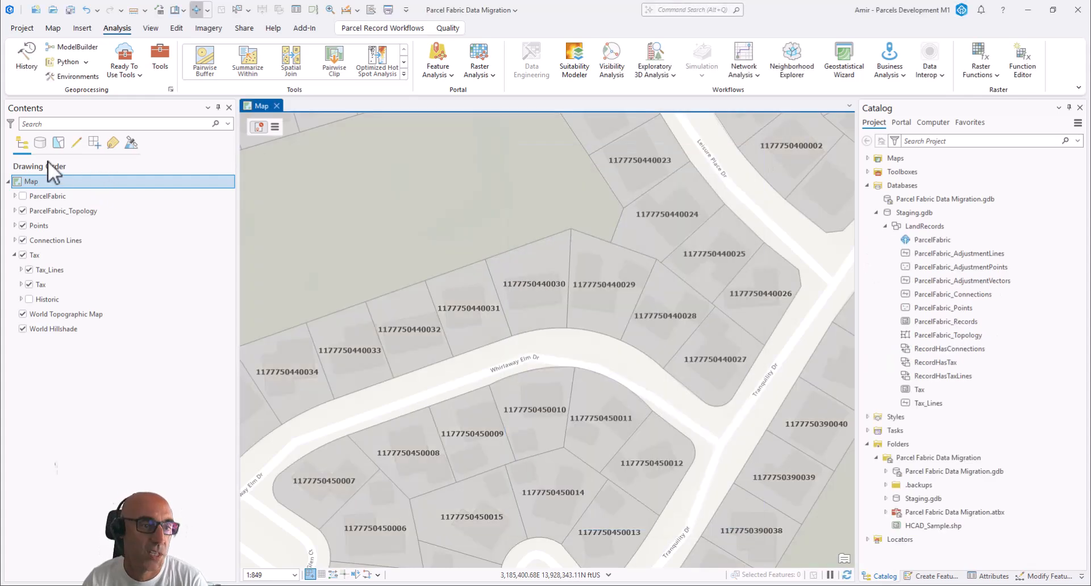
Turn on the ParcelFabric layer, expand it to its Records sublayer and view the record boundaries across the neighborhood
left_click(24, 199)
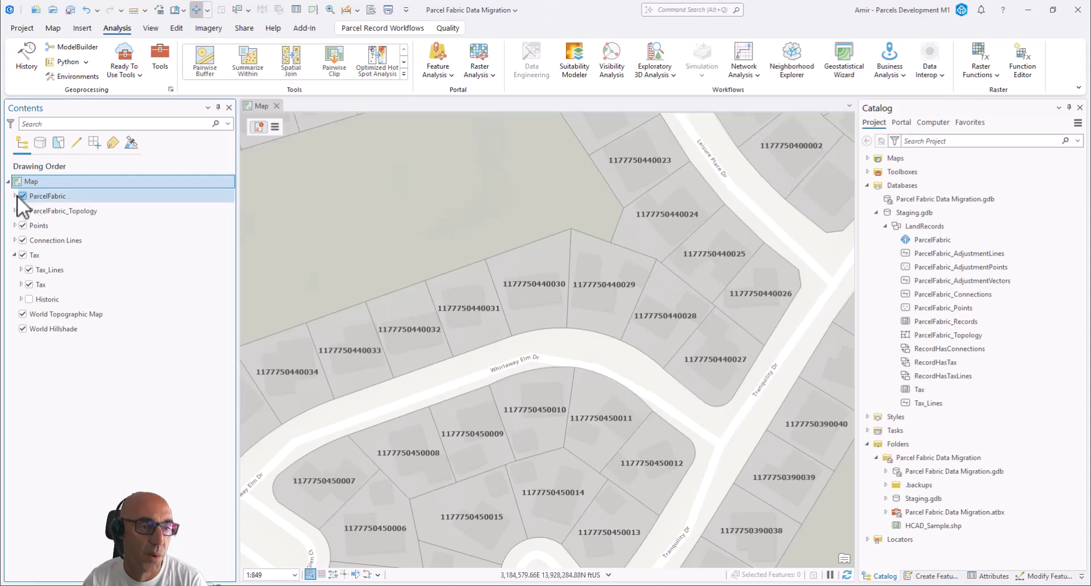
left_click(15, 196)
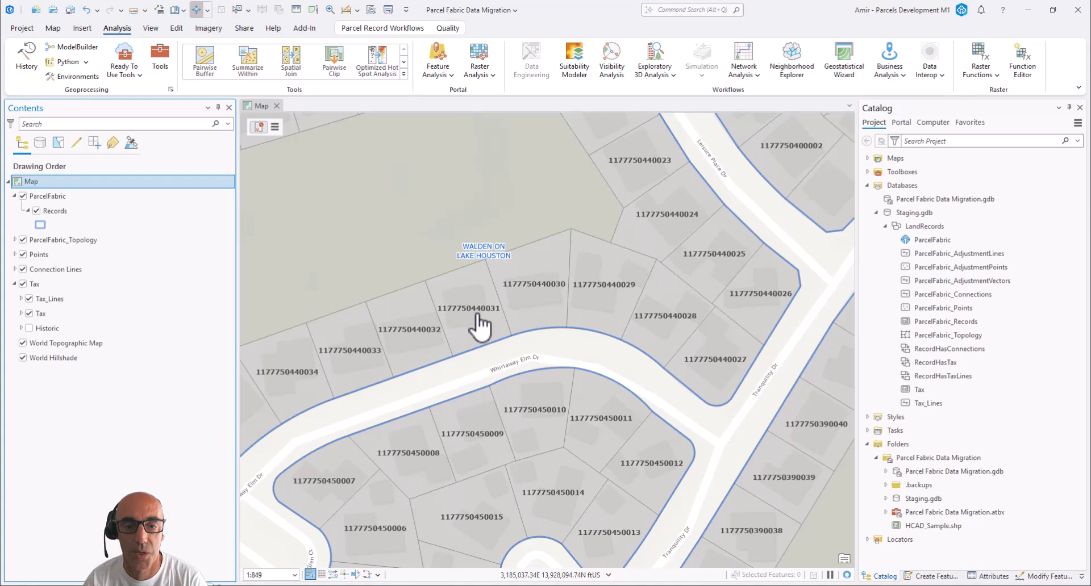
scroll(479, 327, "down", 2)
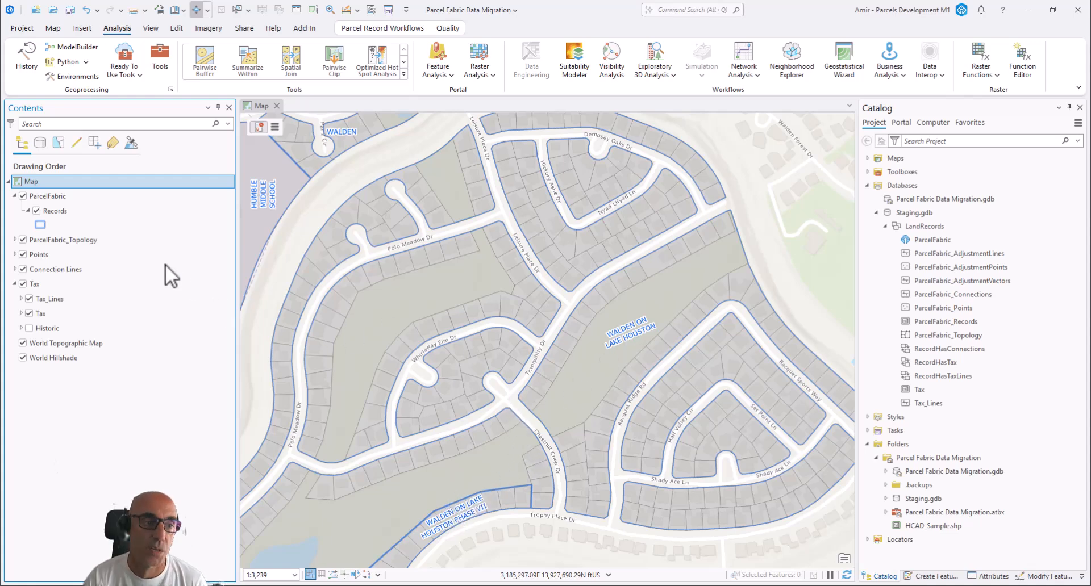
Turn off the ParcelFabric layer, and search the geoprocessing tools for "build pa" to open the Build Parcel Fabric tool
left_click(22, 195)
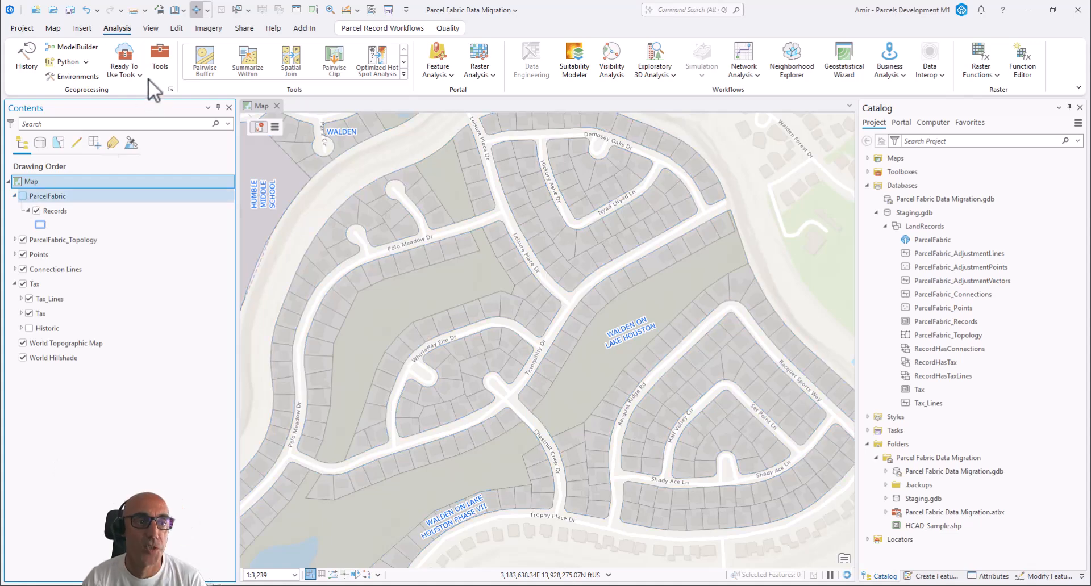
left_click(158, 49)
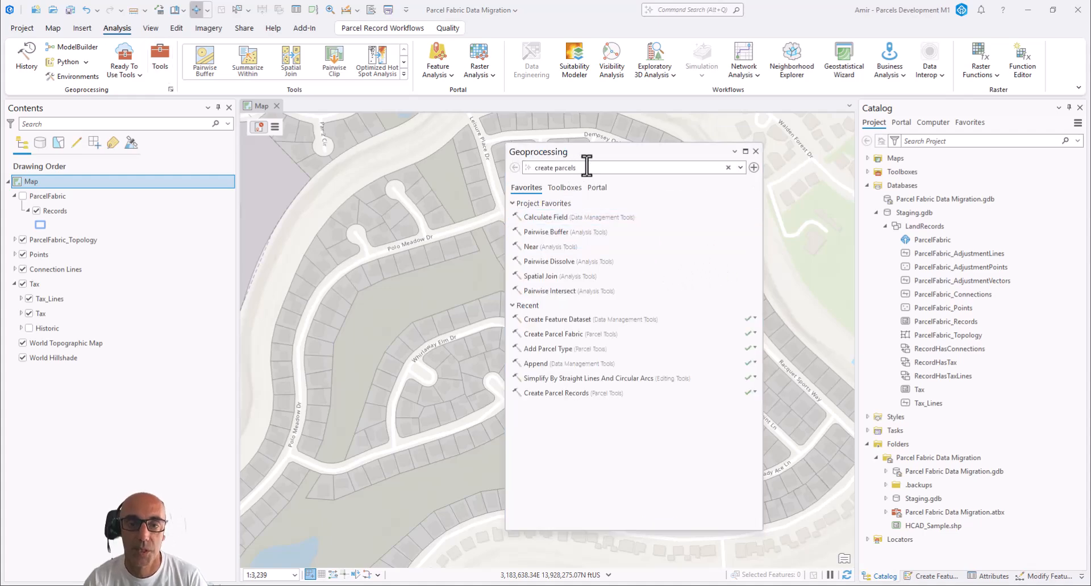
left_click_drag(587, 167, 518, 172)
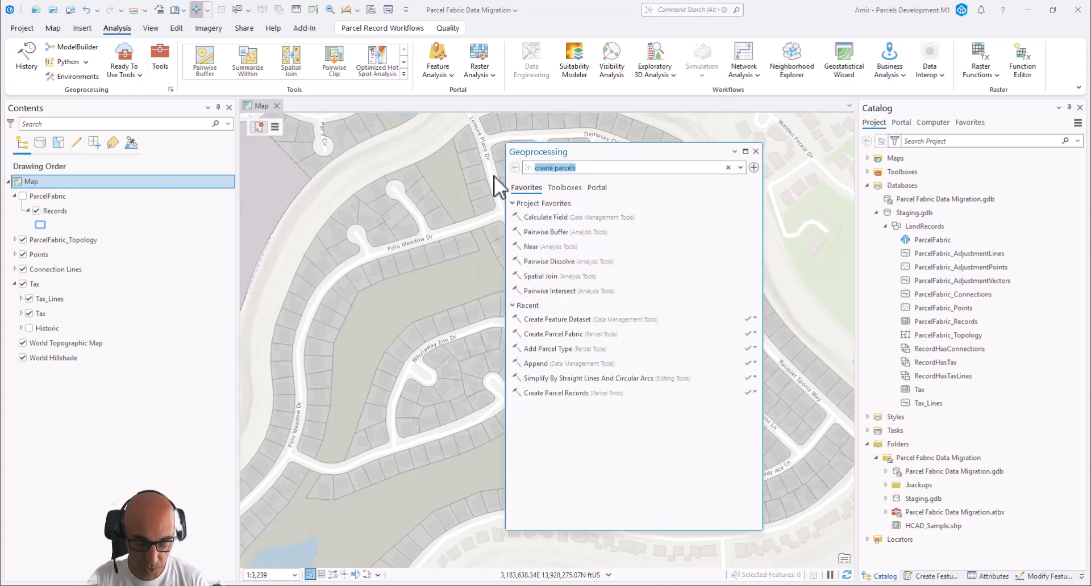
type("build pa")
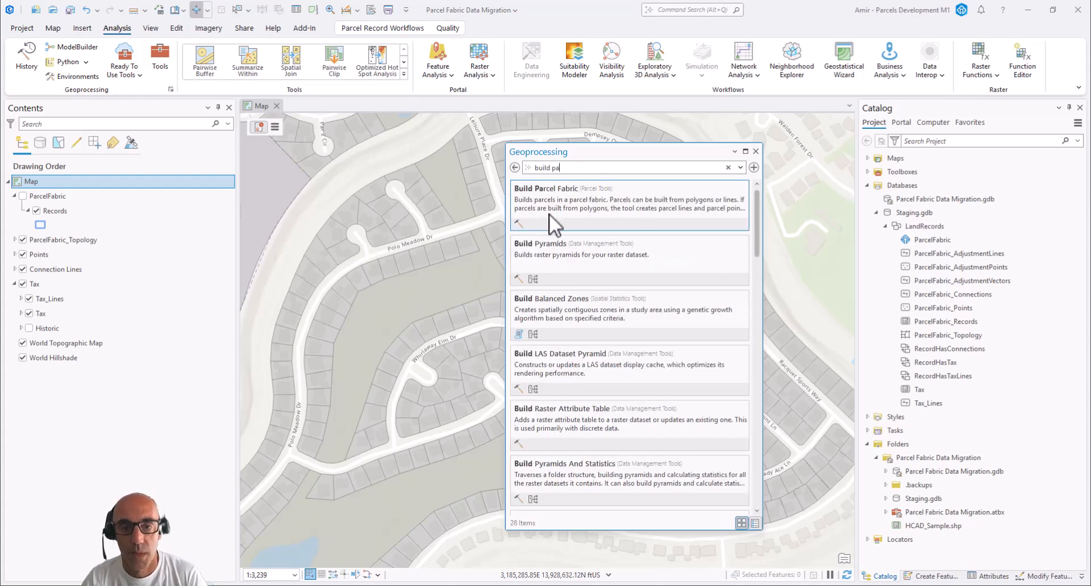
left_click(549, 214)
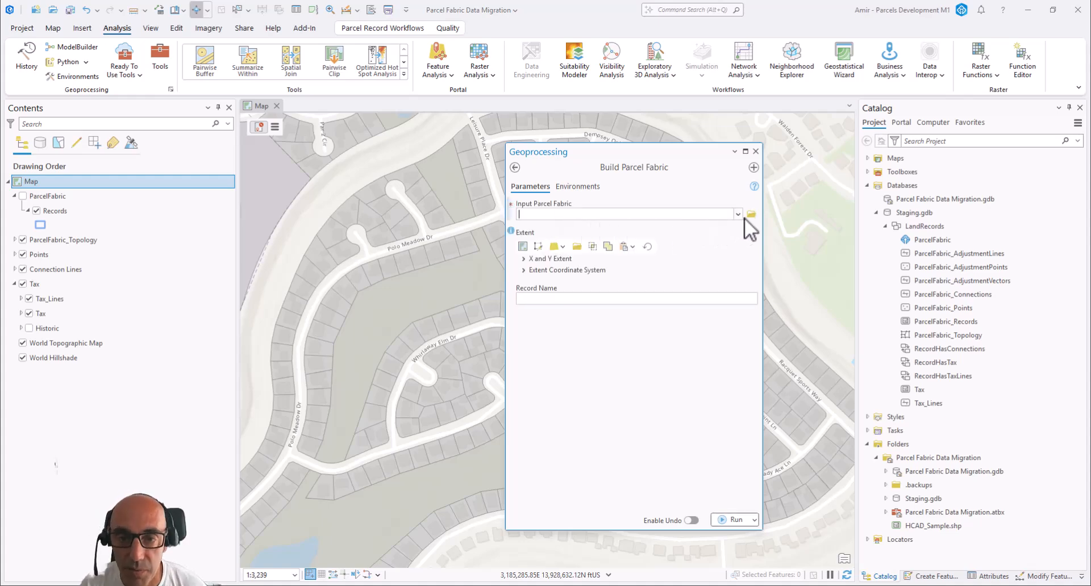
Run Build Parcel Fabric on ParcelFabric, close the tool and inspect the built parcels along Whirlaway Elm Dr
left_click(739, 215)
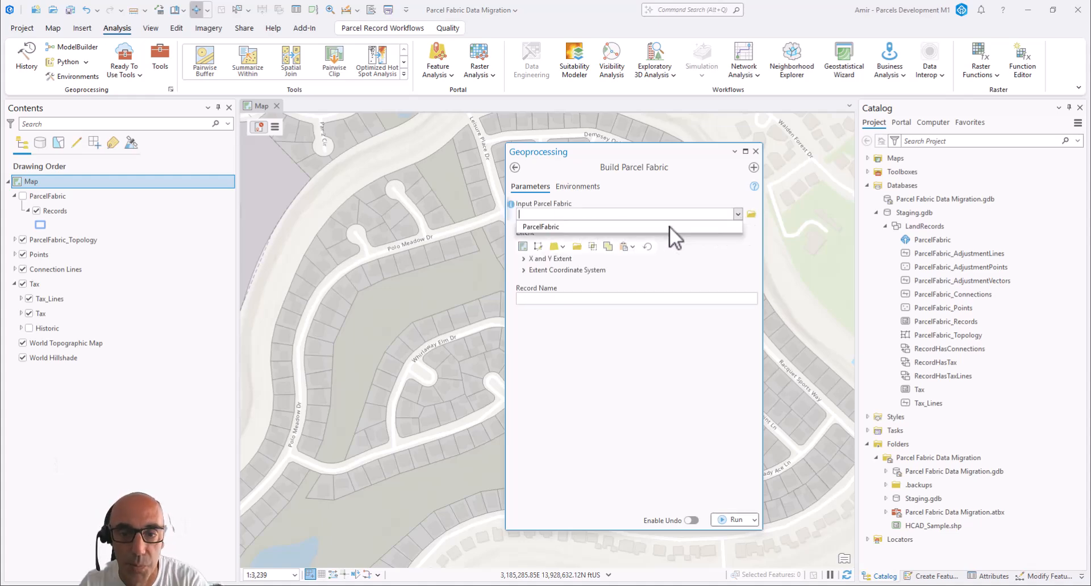
left_click(667, 227)
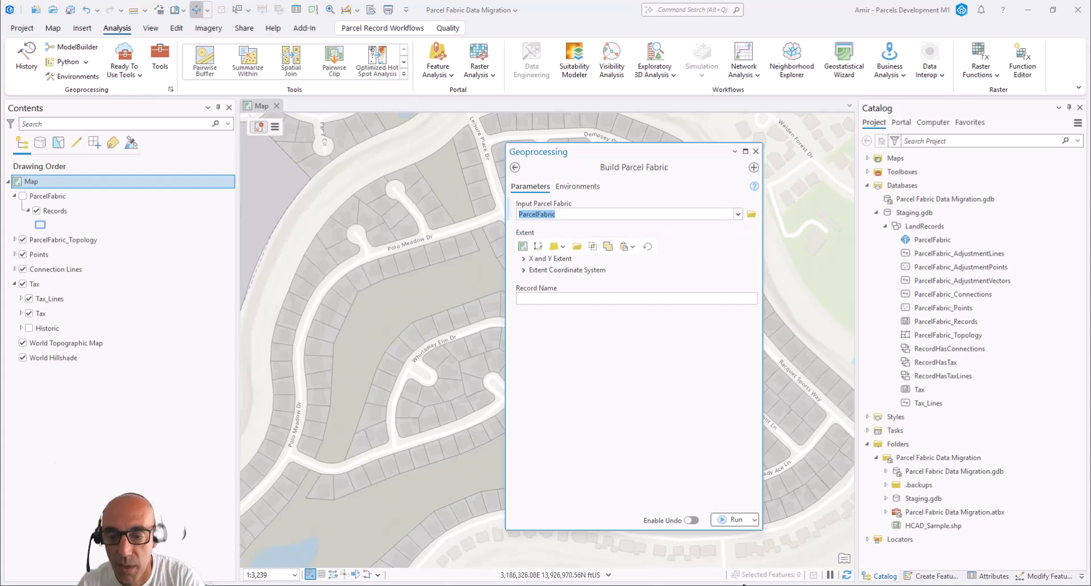
left_click(725, 521)
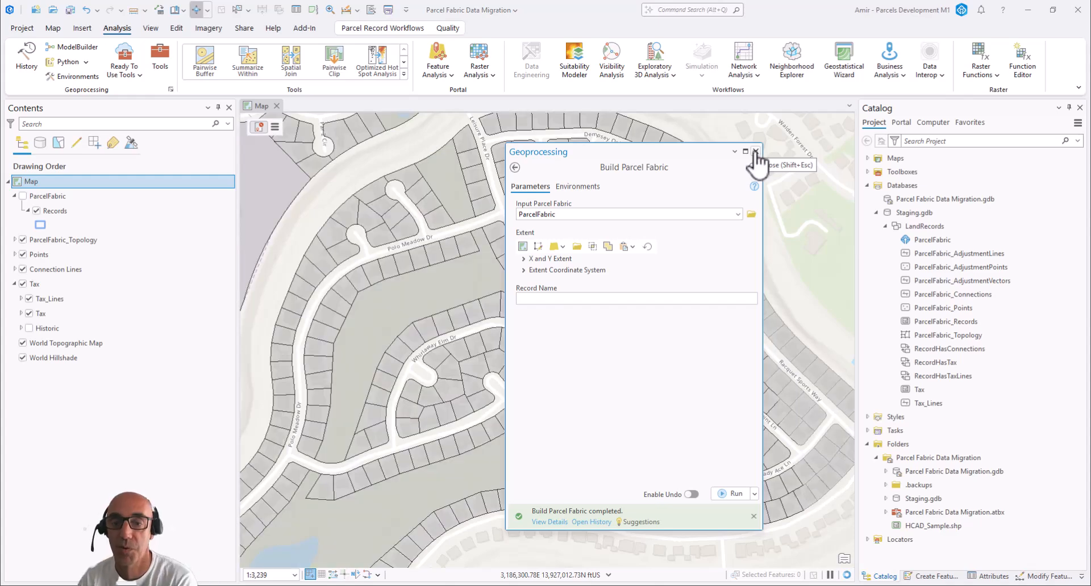
left_click(755, 151)
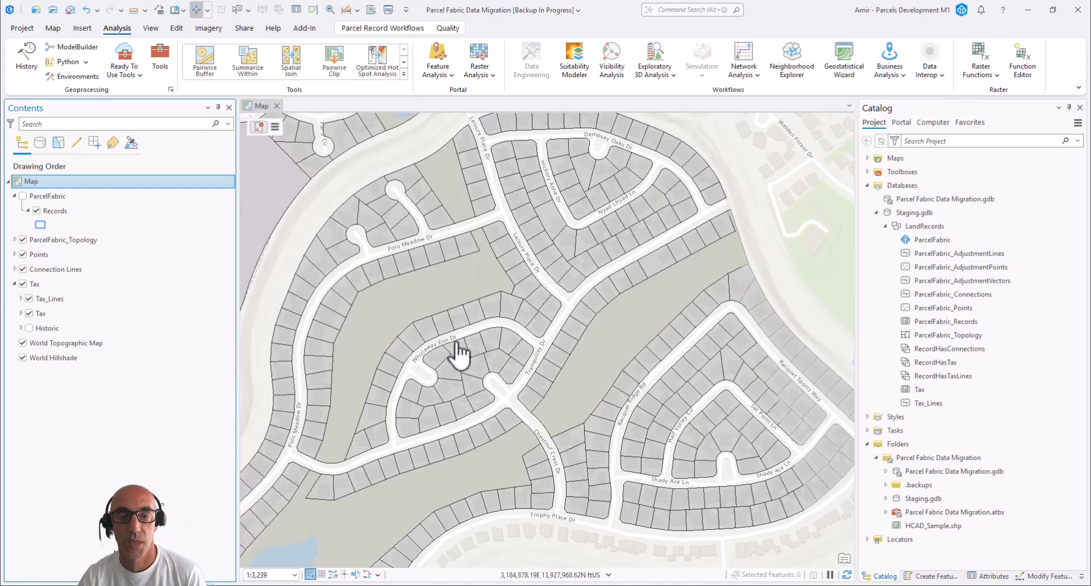
scroll(459, 354, "up", 3)
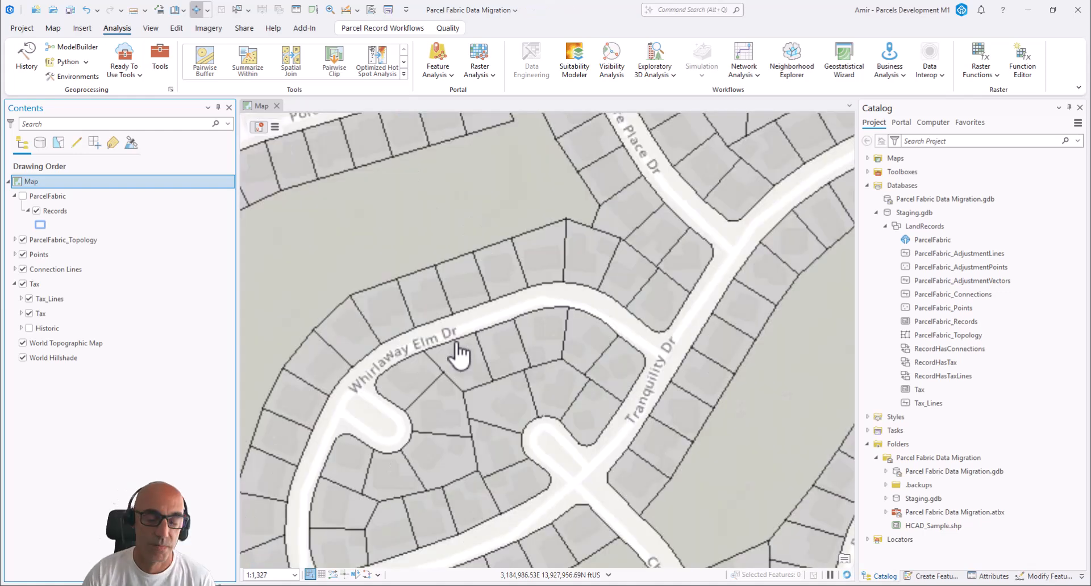
scroll(459, 354, "up", 3)
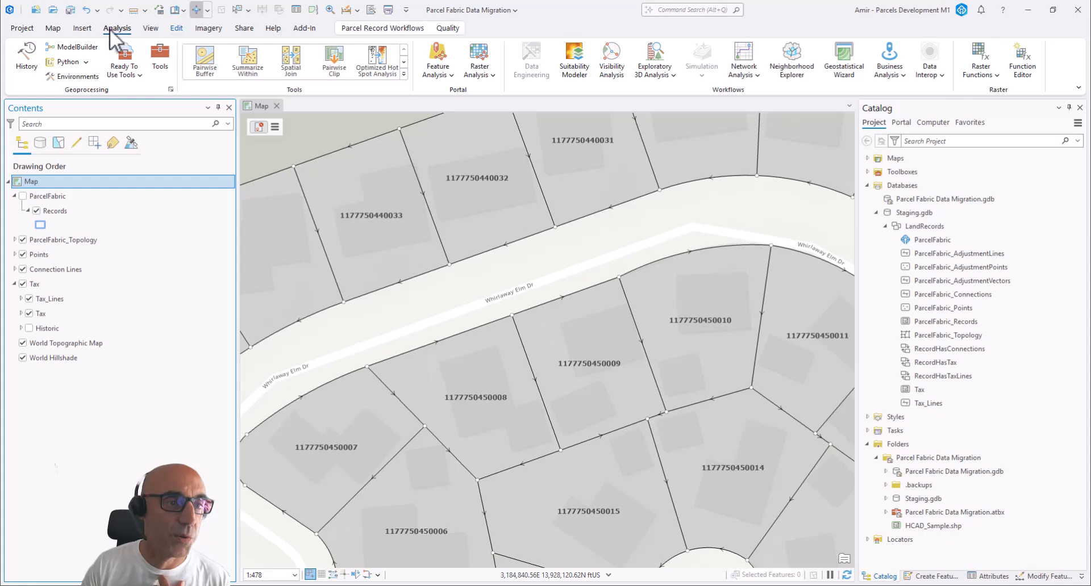
Import the Parcel Fabric Administration task from the ParcelFabric task file, overwriting the existing item, and expand its "Load data to the parcel fabric" group
left_click(88, 32)
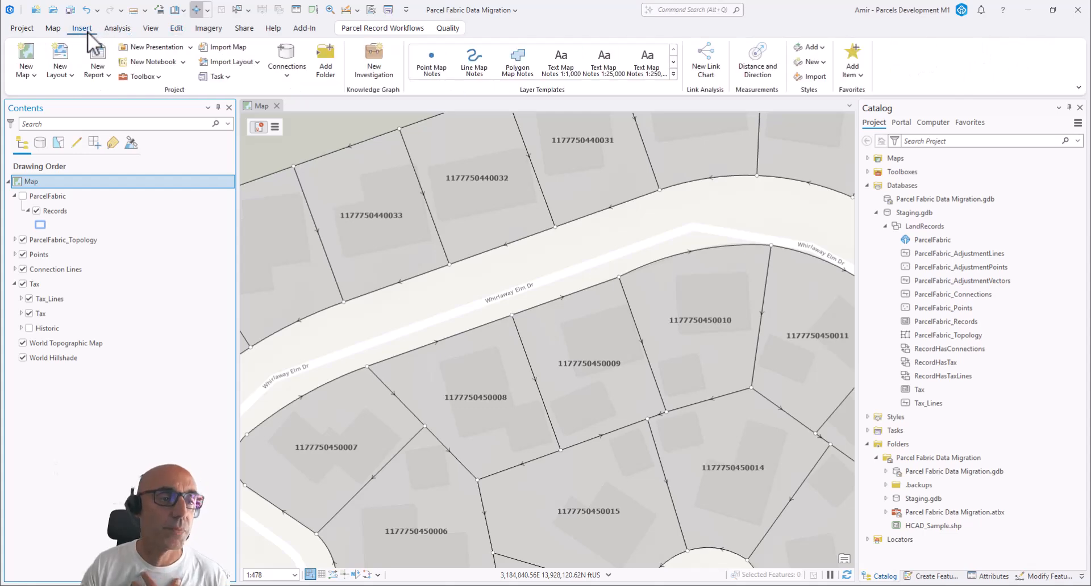
left_click(229, 79)
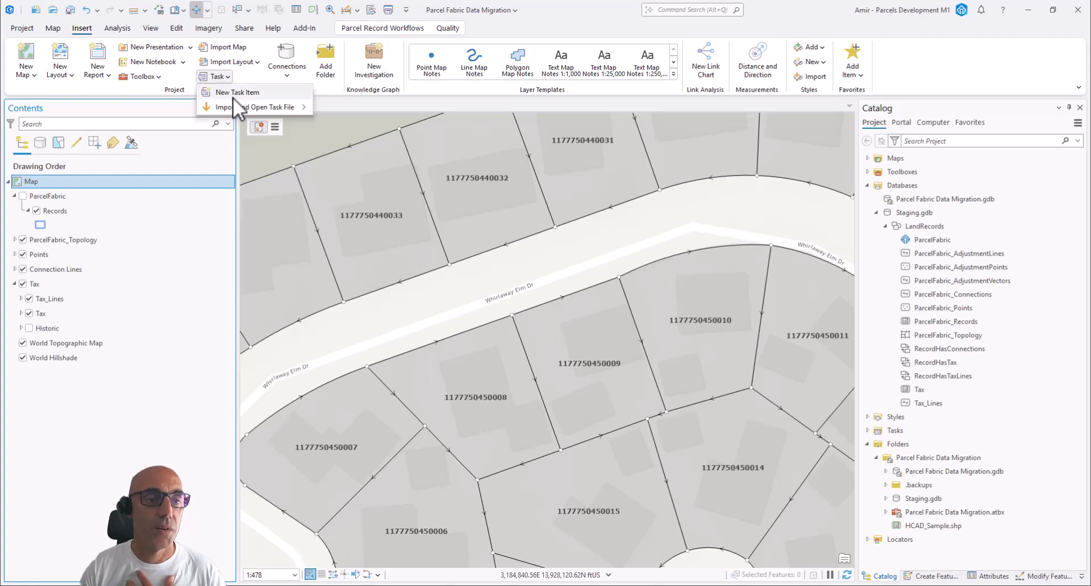
mouse_move(233, 103)
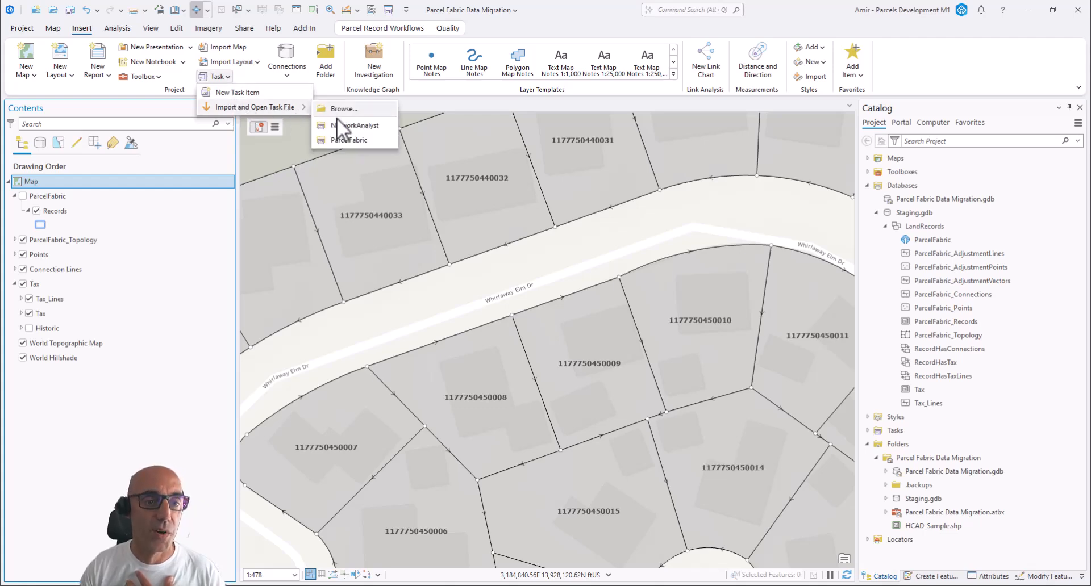
left_click(336, 139)
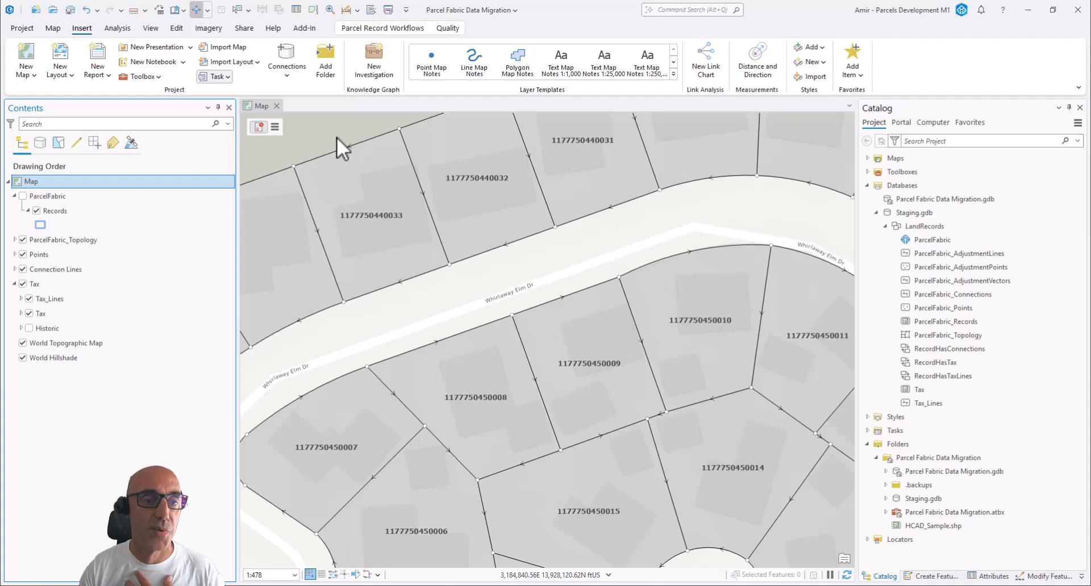
left_click(115, 87)
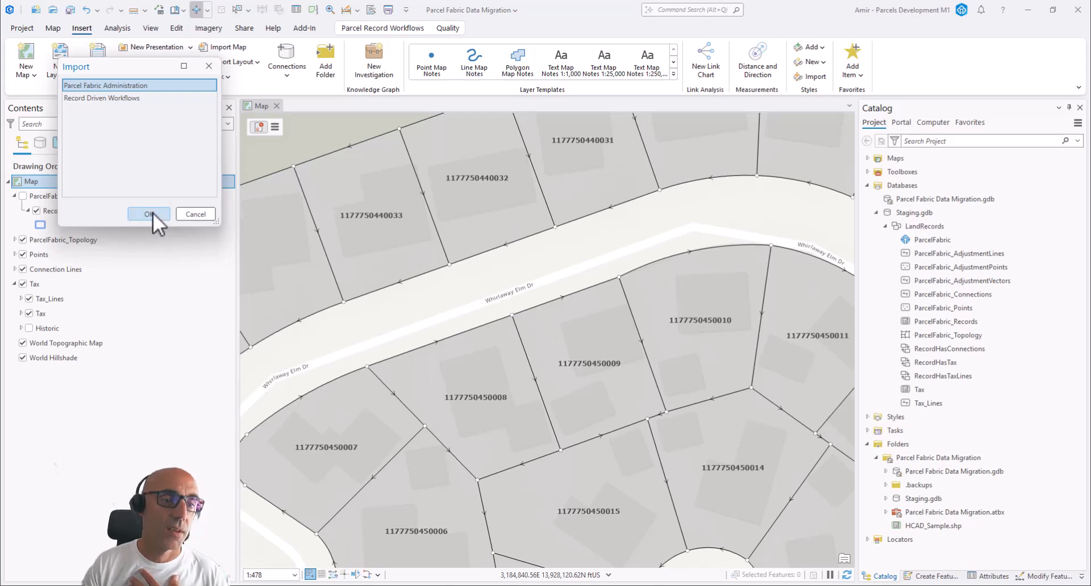
left_click(149, 214)
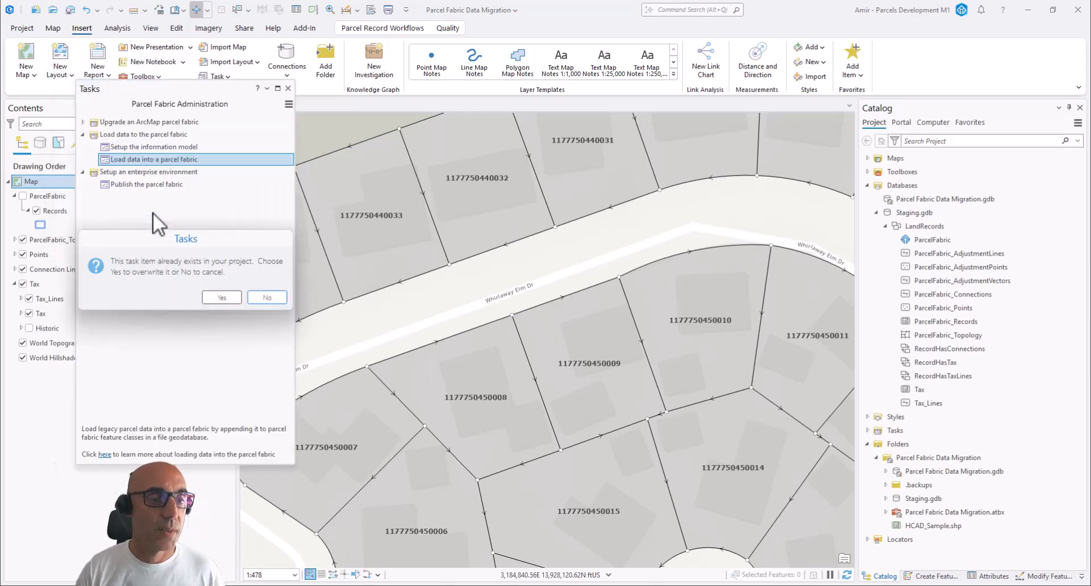
left_click(223, 296)
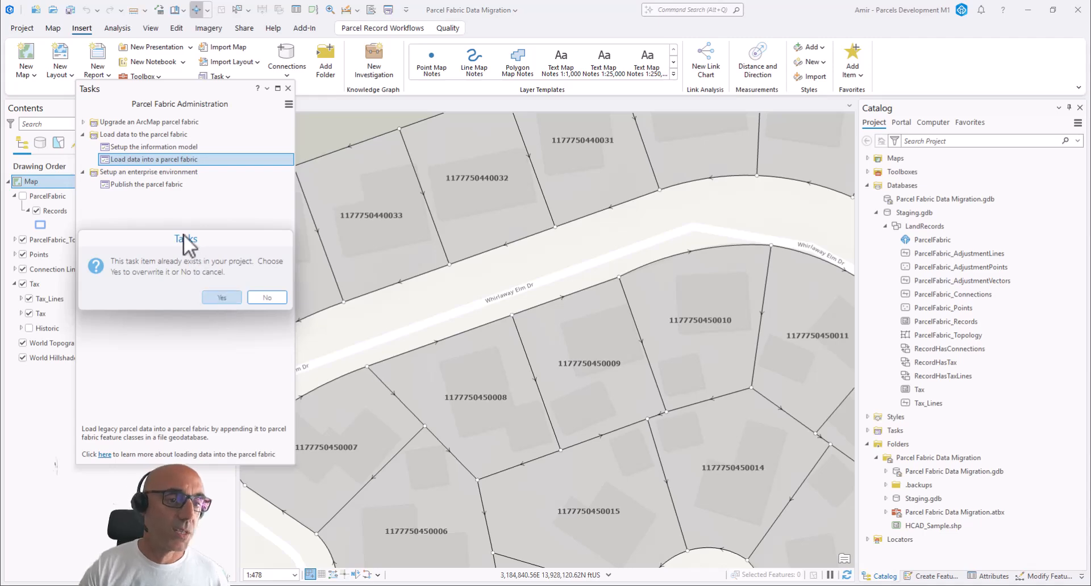
left_click(114, 136)
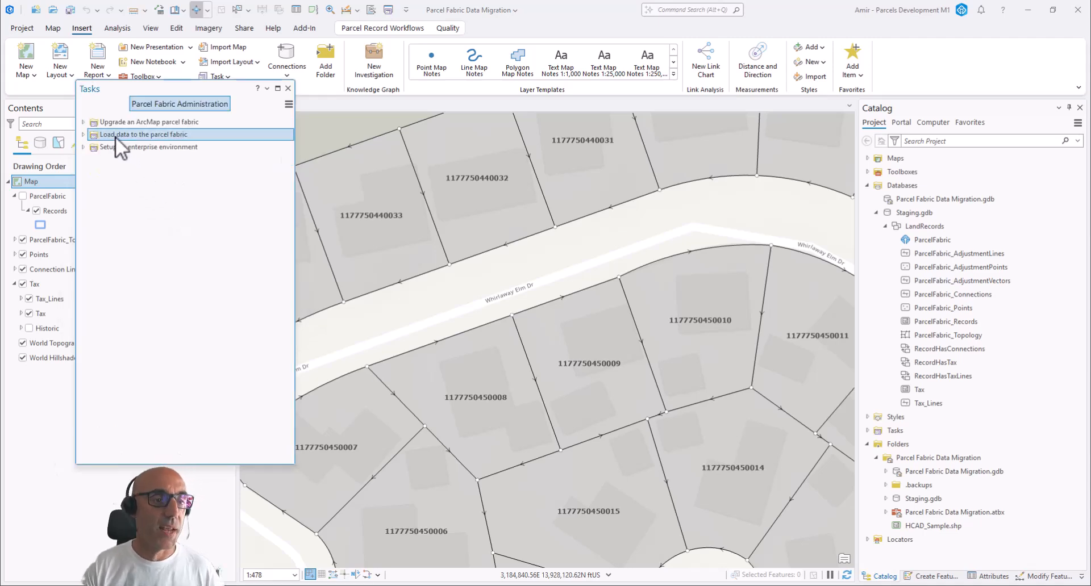
left_click(83, 134)
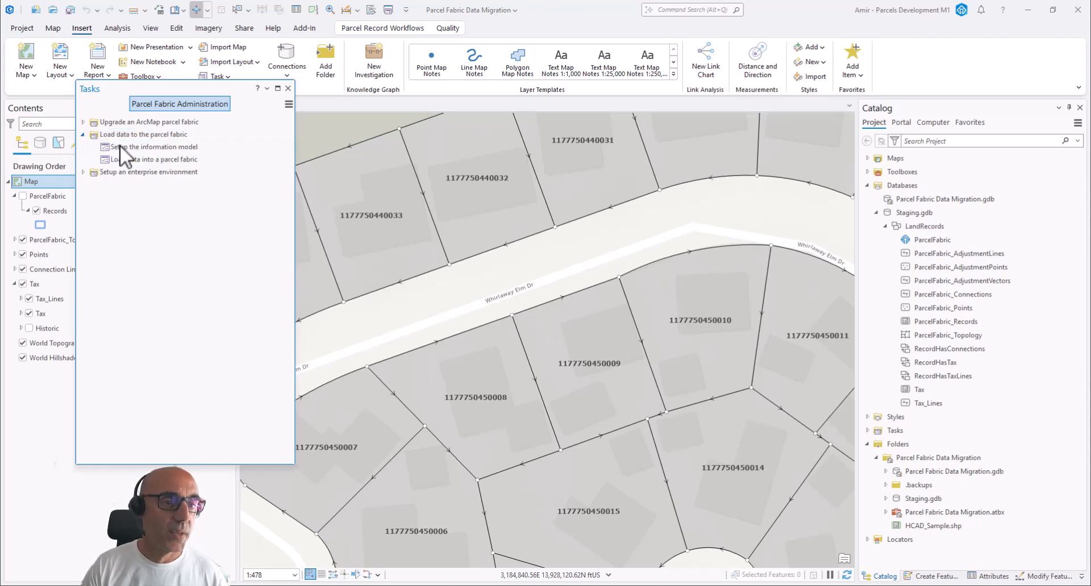